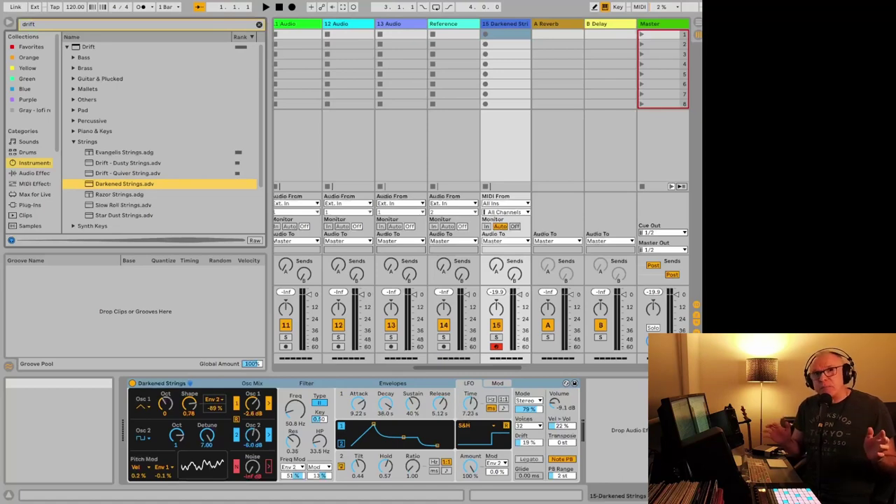
Create an empty MIDI clip on Darkened Strings and add two D3 notes, lengthening the second.
key(ctrl+shift+m)
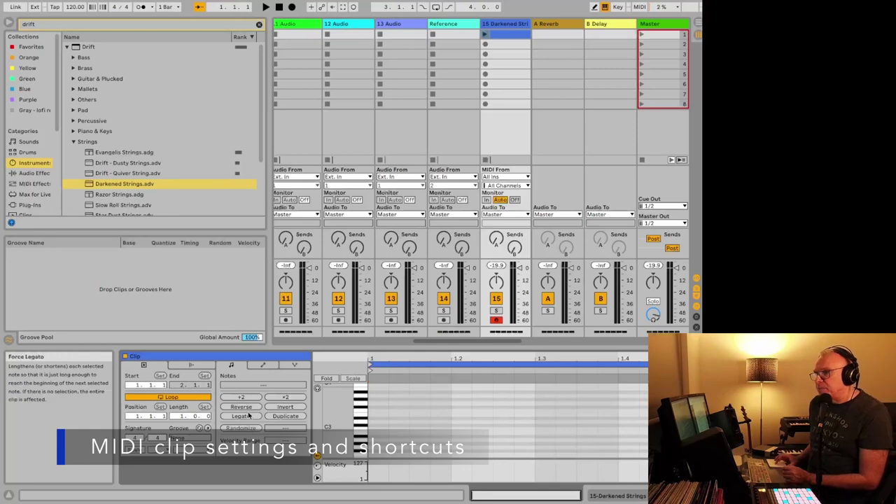
double_click(371, 421)
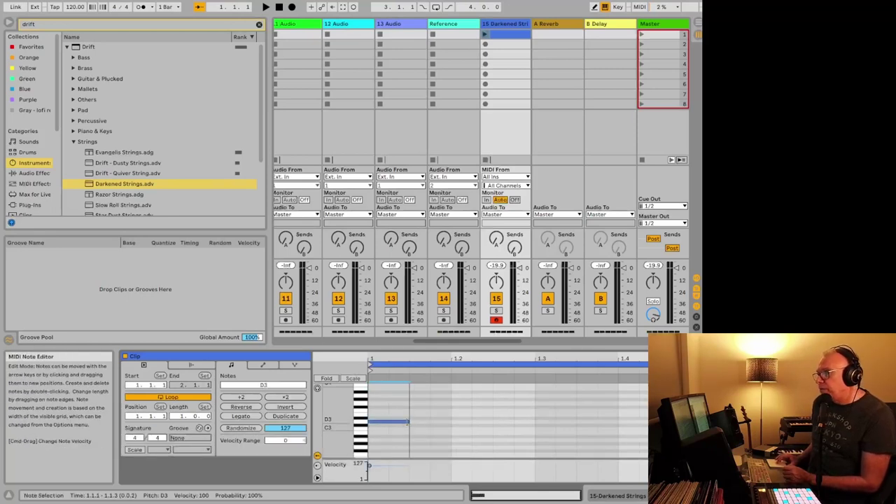
double_click(456, 422)
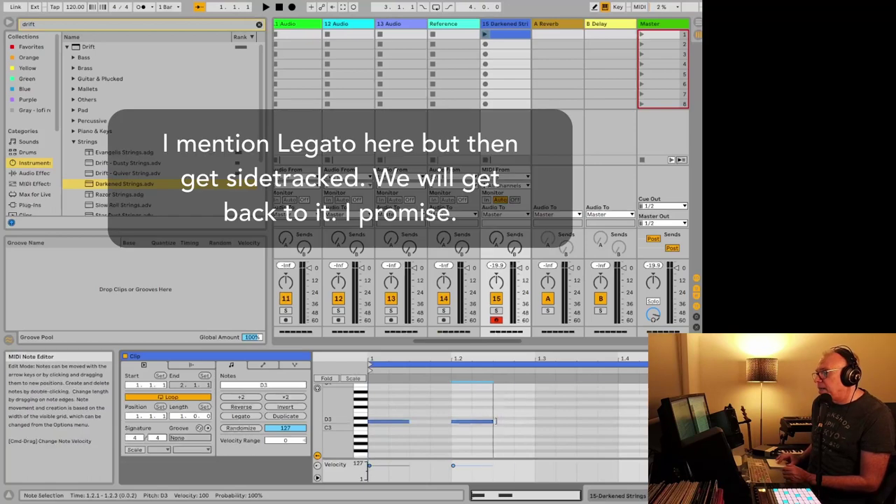
drag(470, 422, 513, 422)
click(466, 406)
Add a G3 note lasting to about 1.2.3, move the first note to F3, and add another note.
double_click(466, 405)
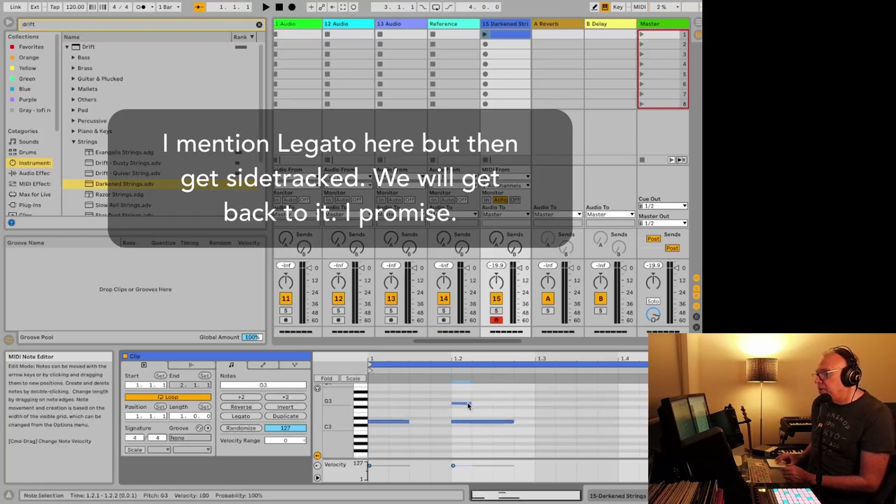
drag(469, 404, 492, 404)
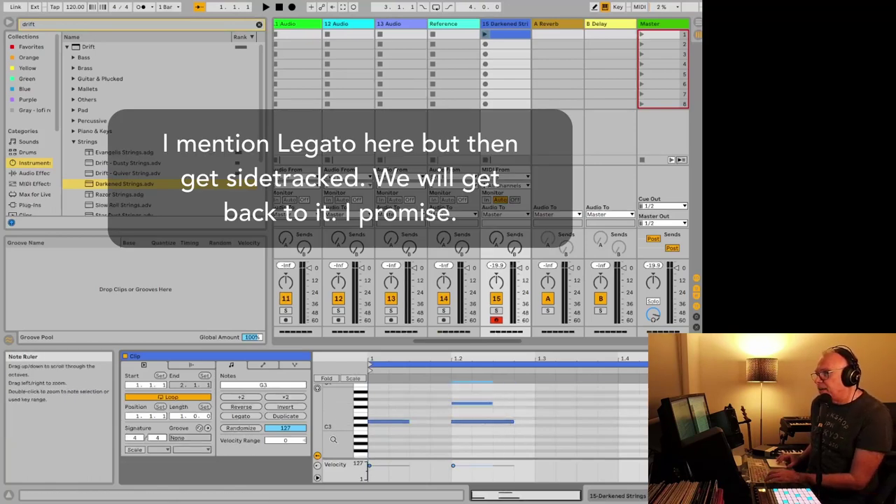
click(384, 423)
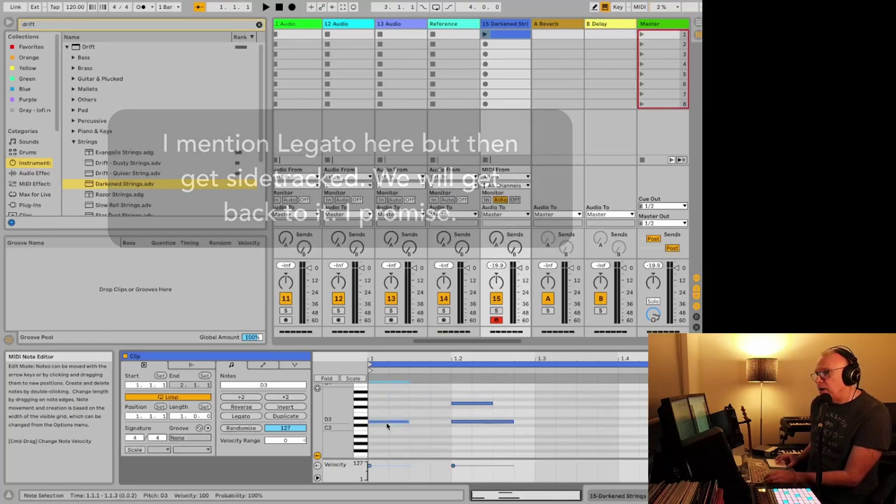
drag(387, 426, 423, 397)
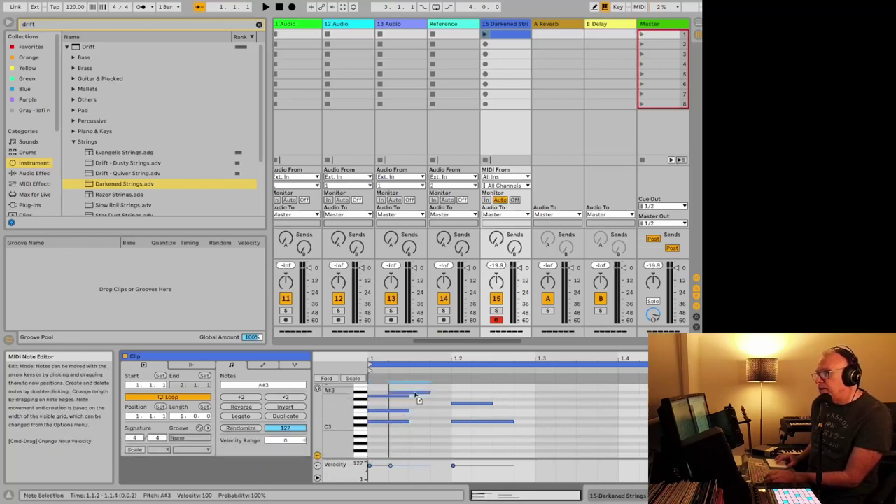
double_click(427, 389)
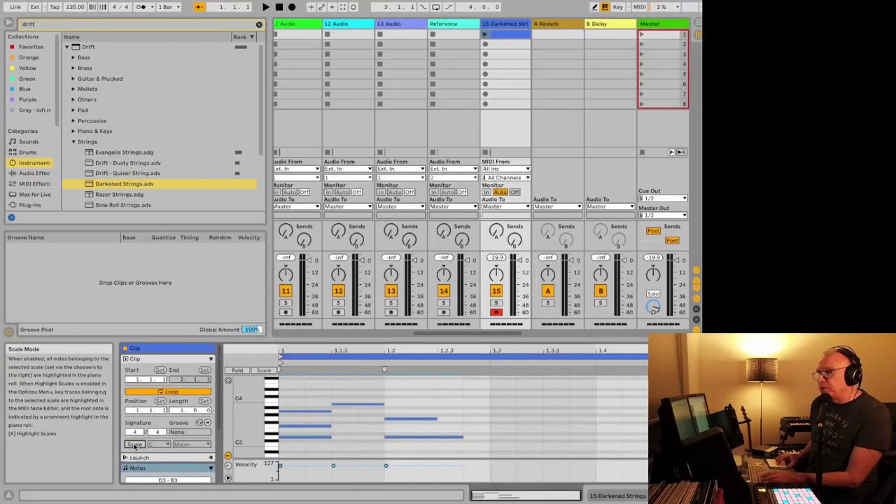
Turn on the clip's scale mode with root G and the Minor scale.
click(135, 446)
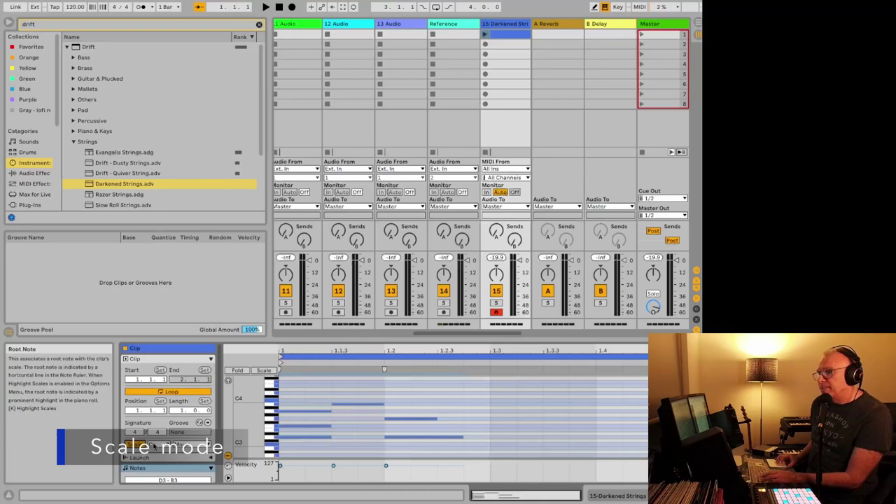
click(155, 446)
click(163, 410)
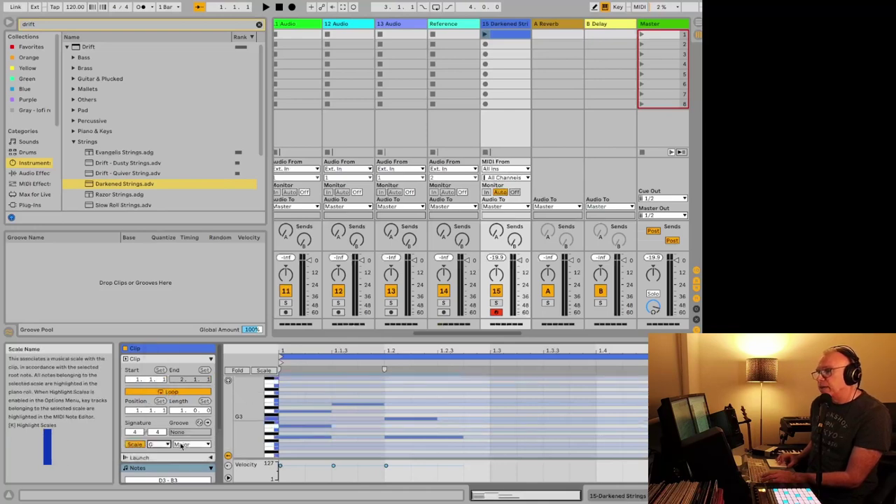
click(182, 446)
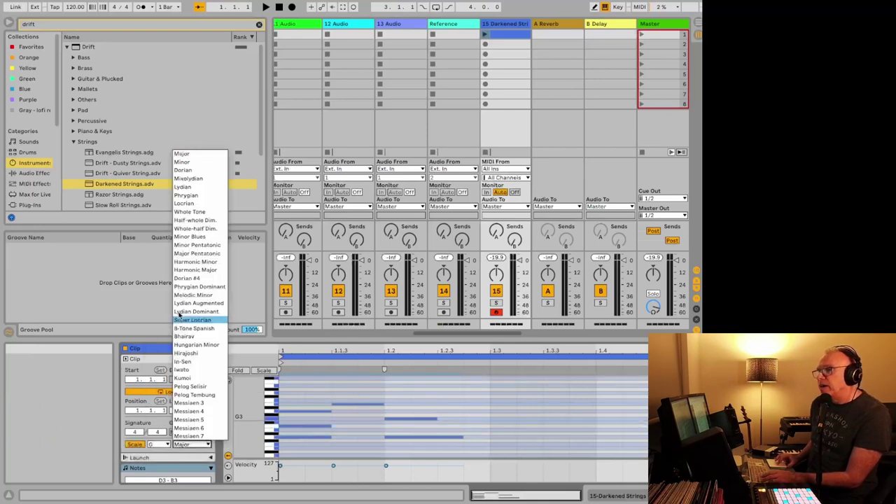
click(182, 162)
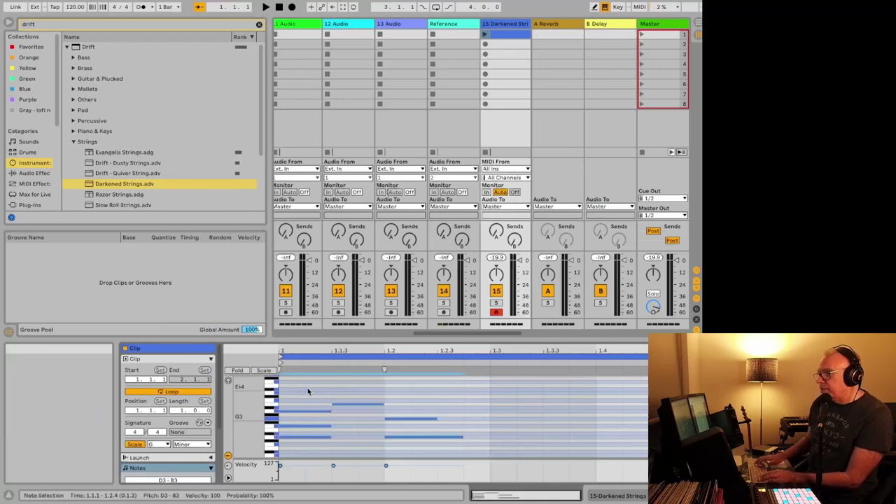
Delete all existing notes, fold to scale rows and enlarge the note editor.
key(super+a)
key(Delete)
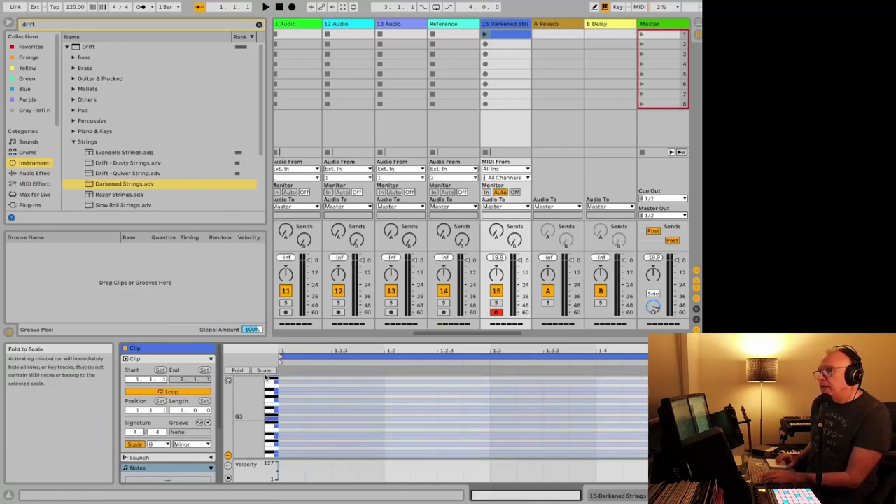
click(264, 372)
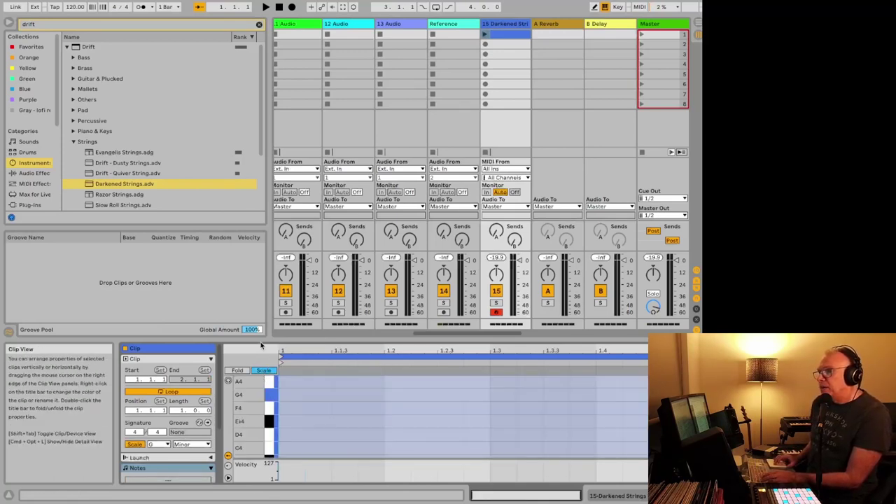
drag(226, 342, 226, 192)
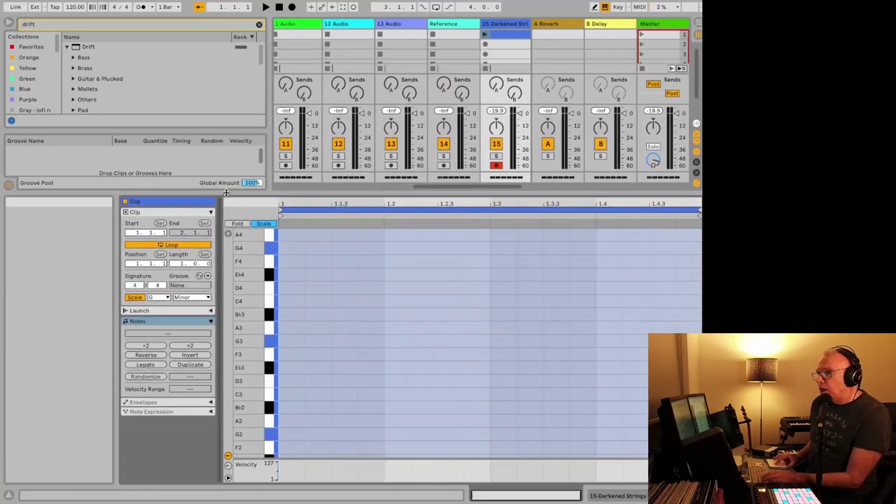
Draw A3, Bb3, D4, Bb3, then a stacked D4 and C4 at beat 1.2.
double_click(283, 327)
double_click(308, 314)
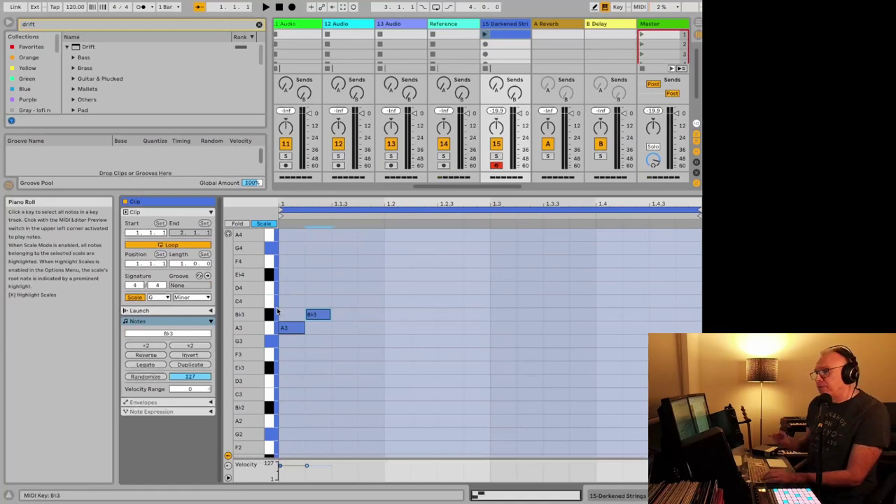
click(263, 223)
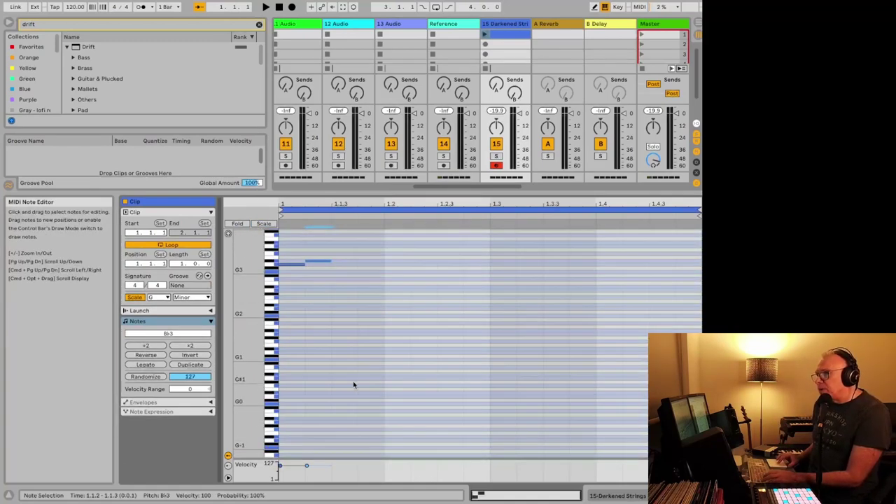
click(263, 224)
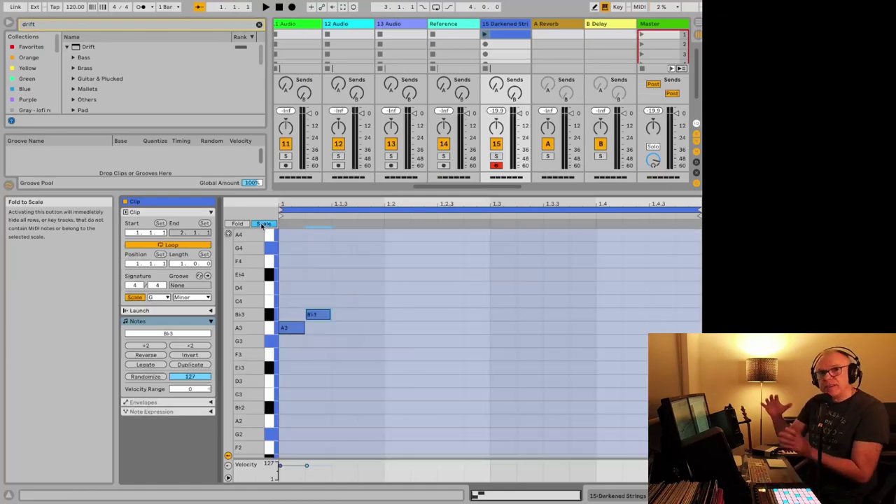
double_click(350, 287)
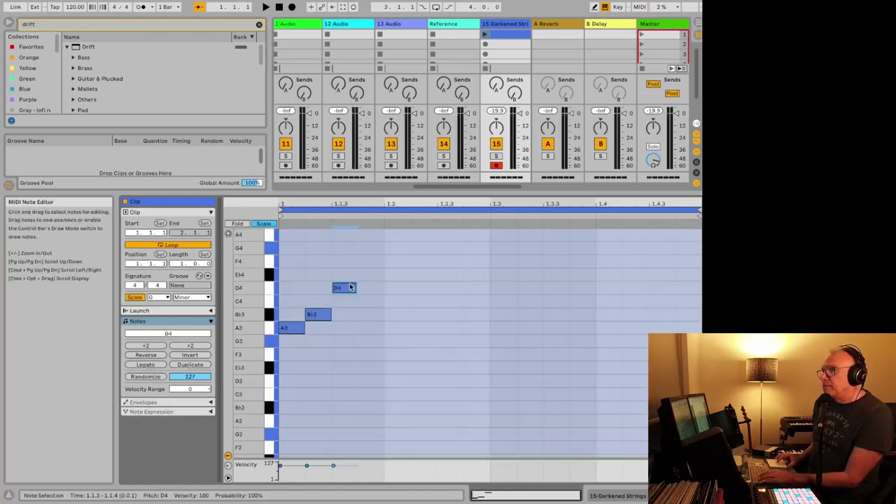
double_click(375, 315)
double_click(396, 288)
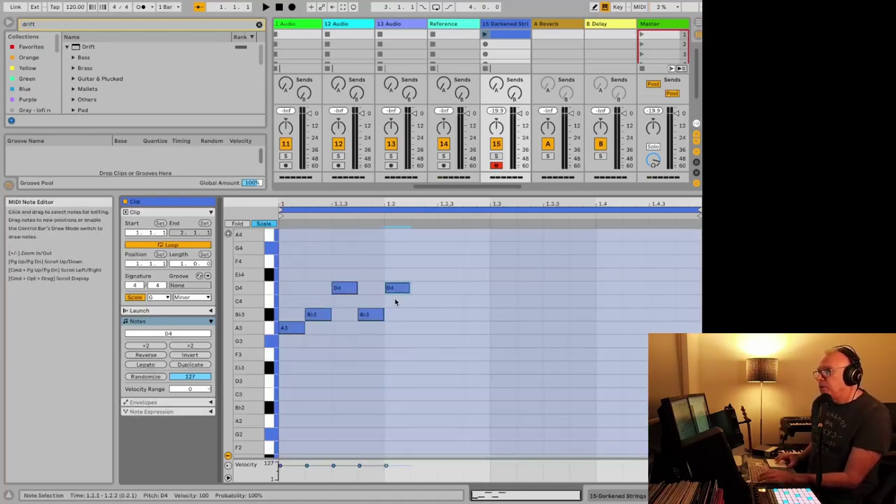
double_click(397, 302)
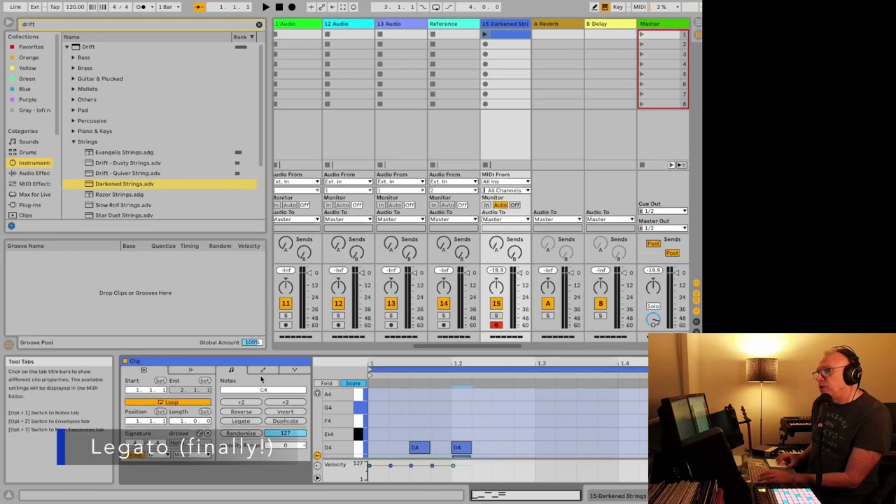
Stretch the D4 and C4 notes at beat 1.2 to the clip end with Legato.
scroll(398, 404, down, 3)
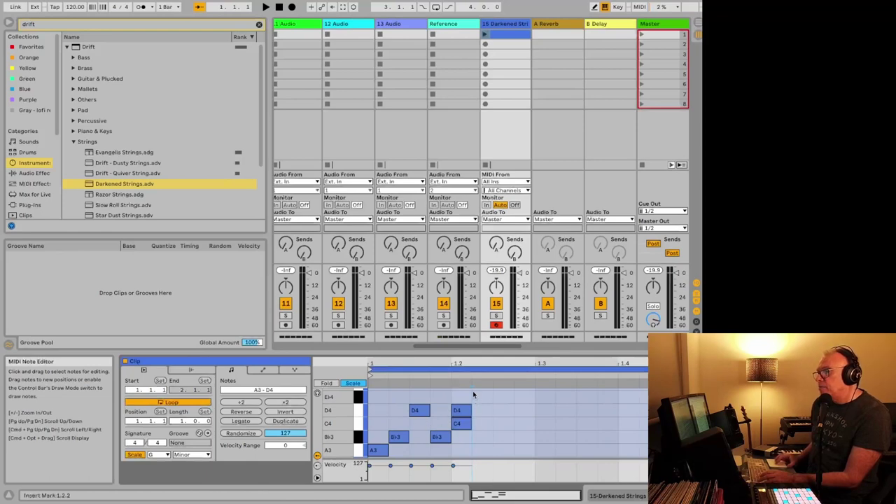
drag(472, 390, 461, 427)
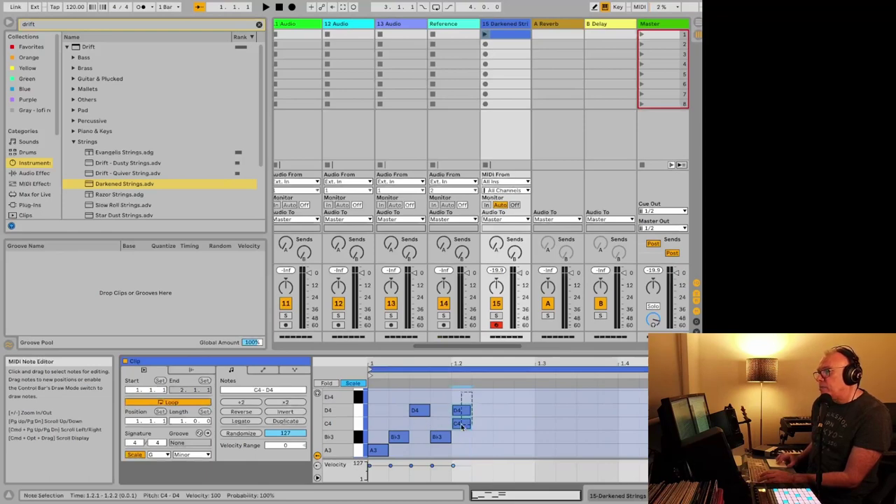
click(242, 421)
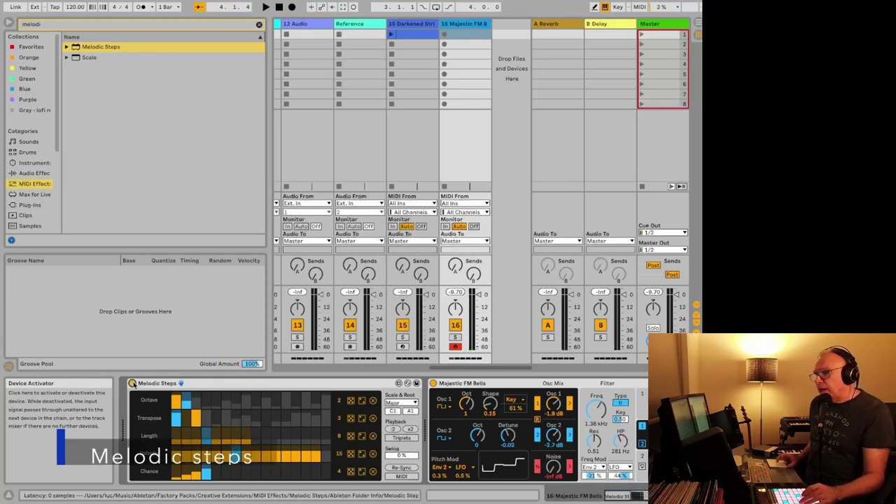
During playback, randomize Melodic Steps' Transpose (twice), Length and Velocity rows.
key(space)
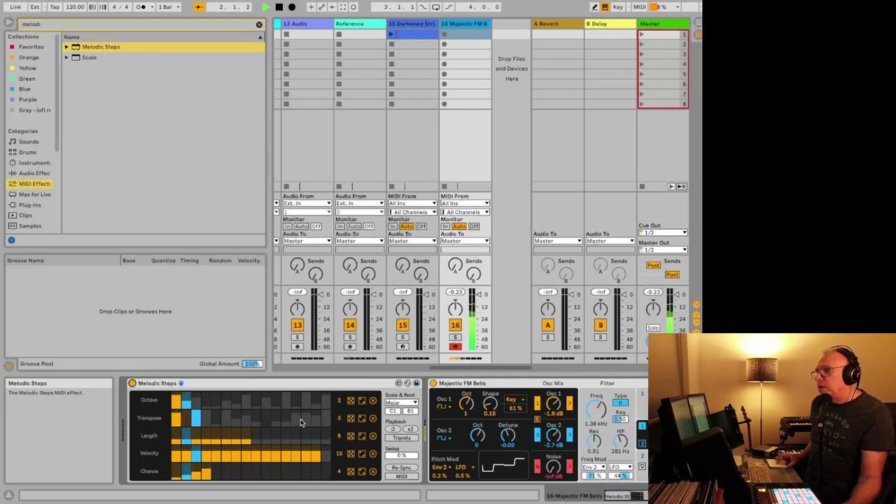
click(350, 418)
click(352, 418)
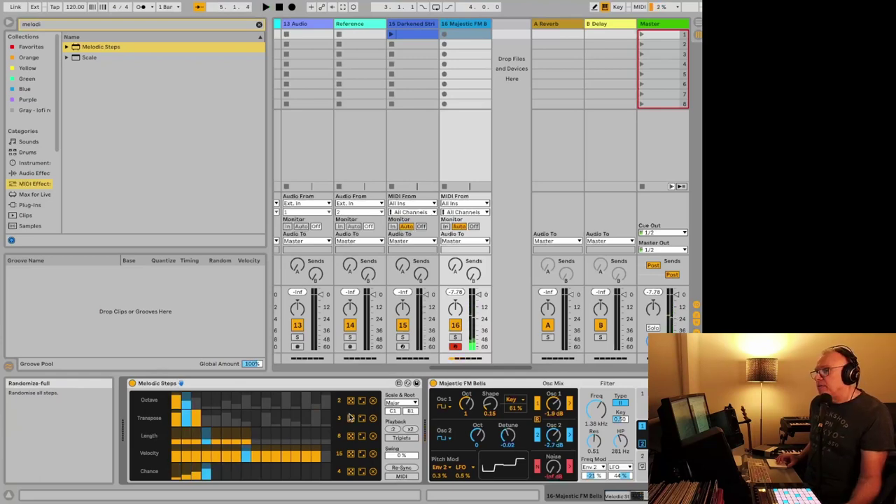
key(space)
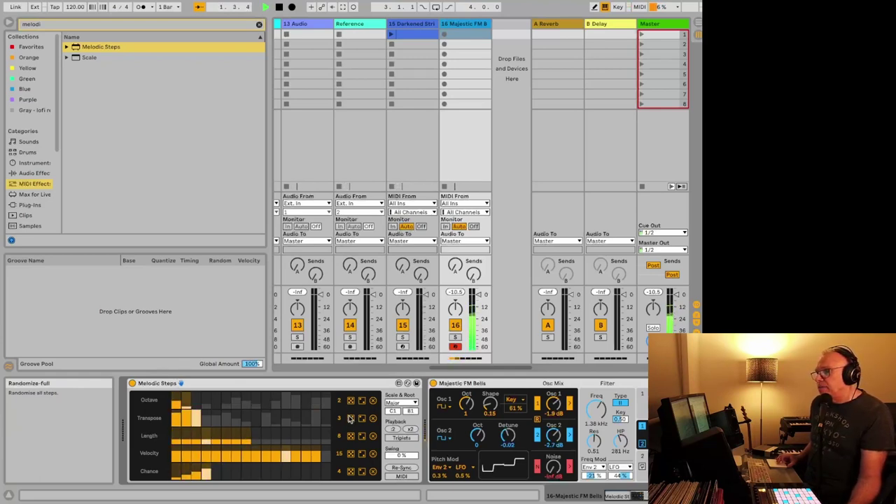
click(352, 437)
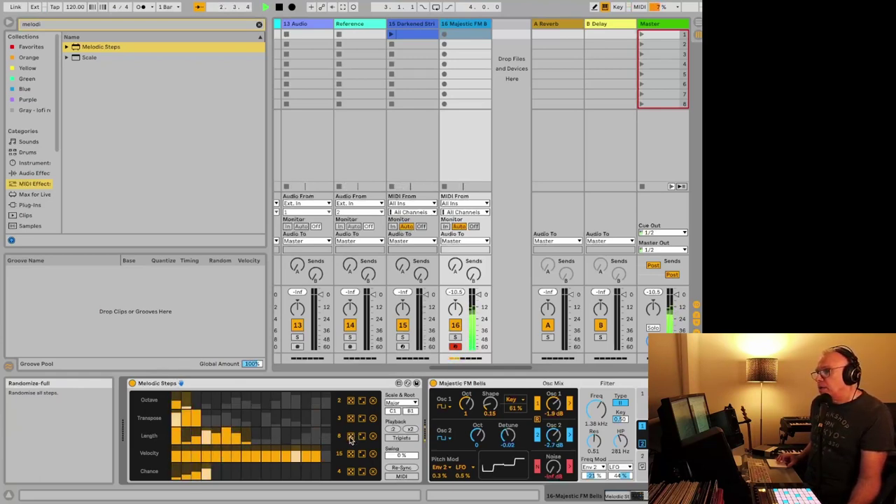
click(352, 455)
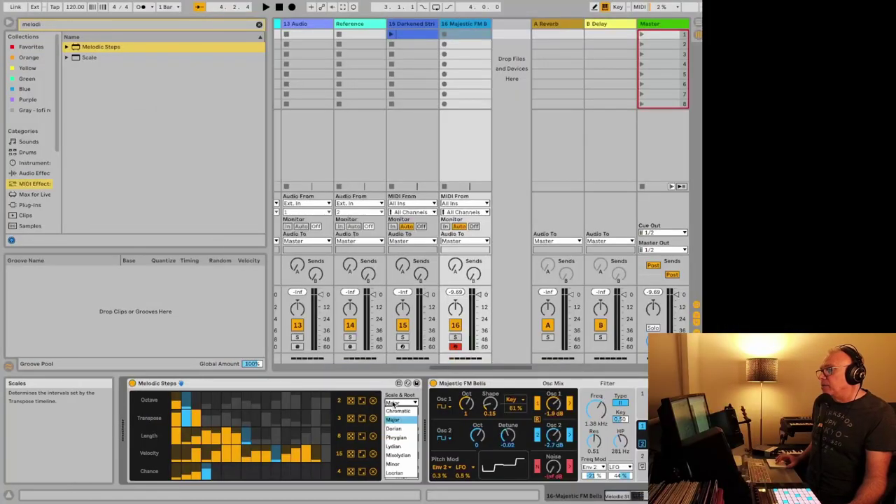
Set Melodic Steps to Minor, auditioning while raising the root note to G1 and lowering it again.
key(Escape)
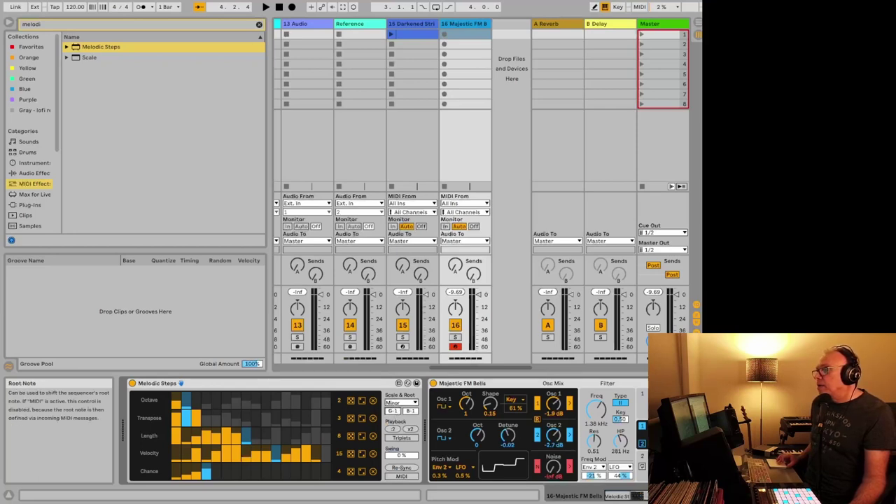
key(space)
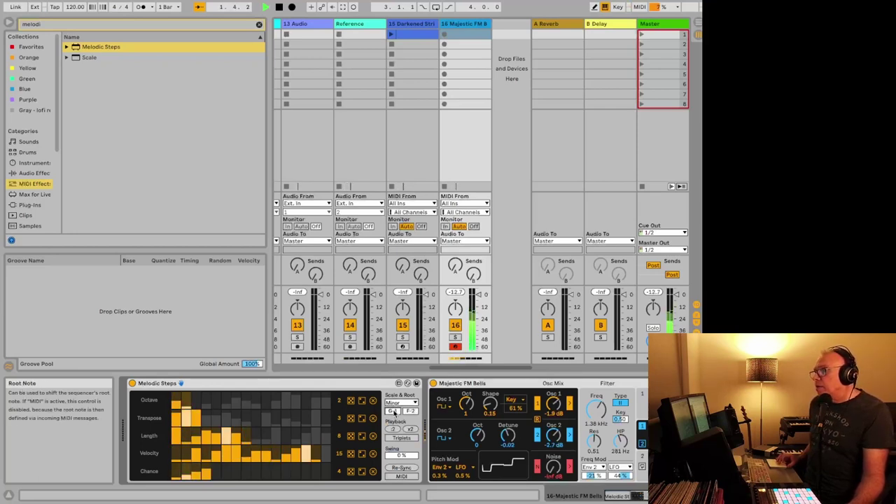
key(space)
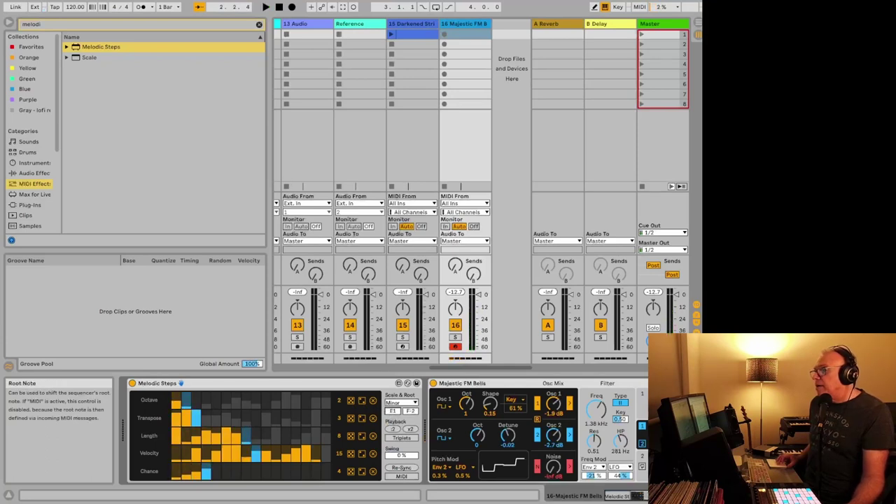
drag(398, 411, 398, 407)
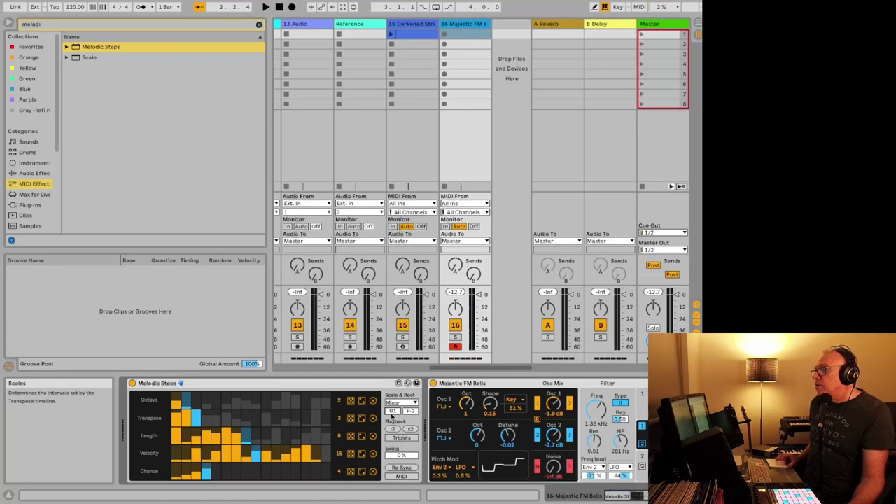
key(space)
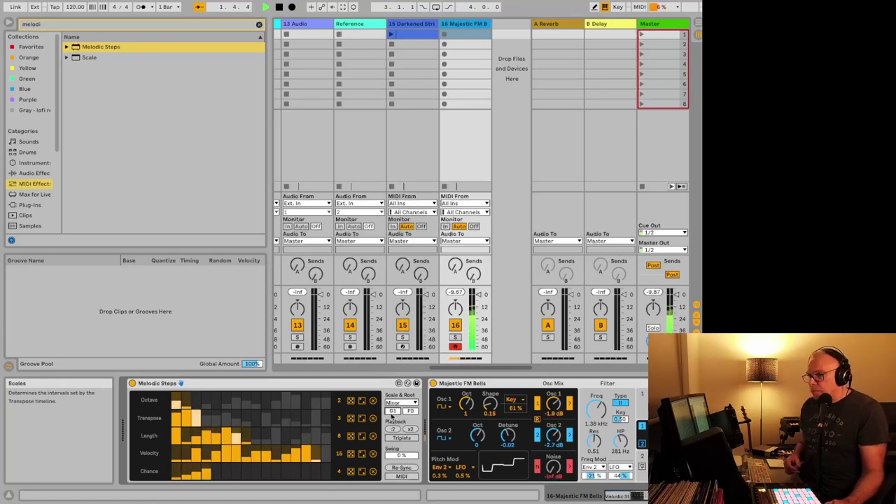
drag(393, 415, 393, 422)
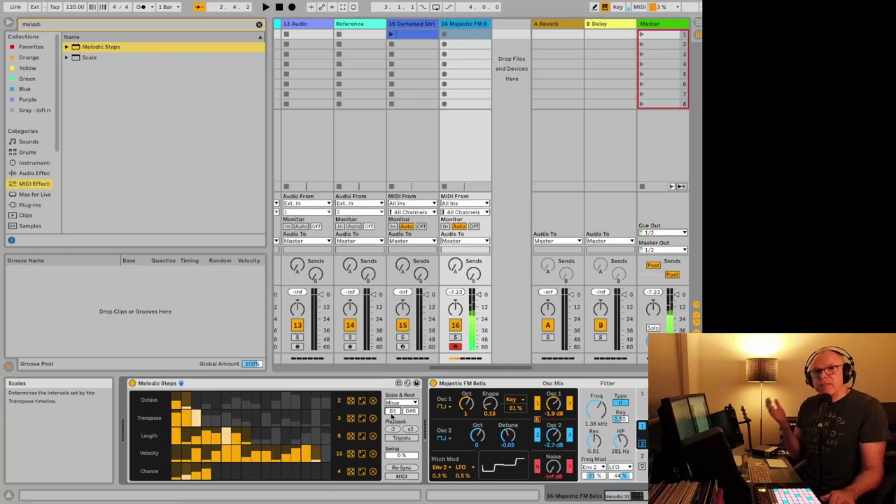
key(space)
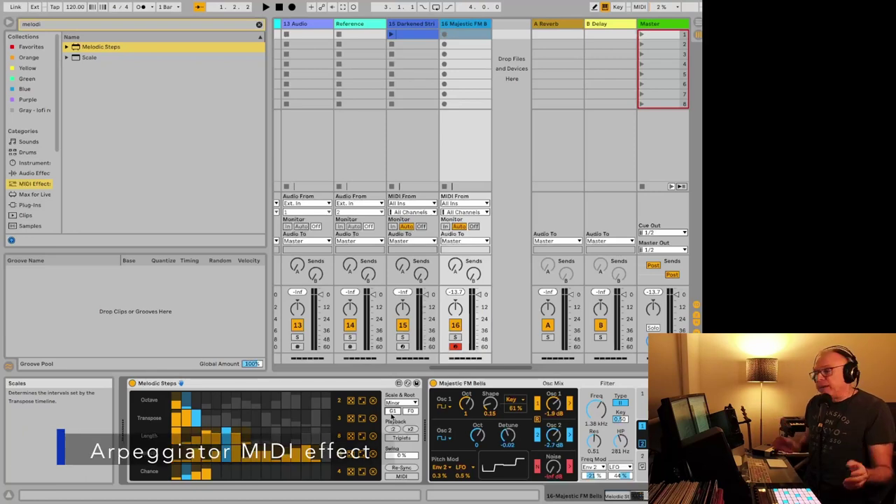
Load the Arpeggiator from an 'arp' search and delete the Melodic Steps device.
key(ctrl+f)
text(arp)
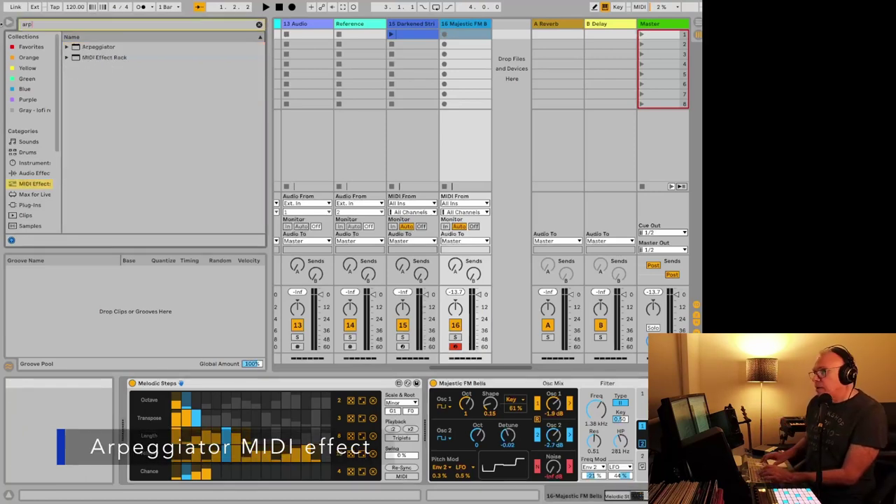
double_click(88, 47)
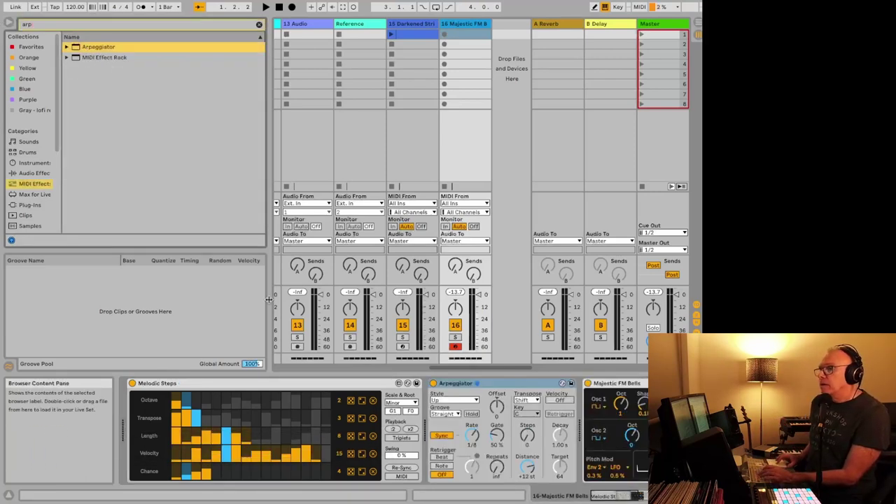
click(294, 385)
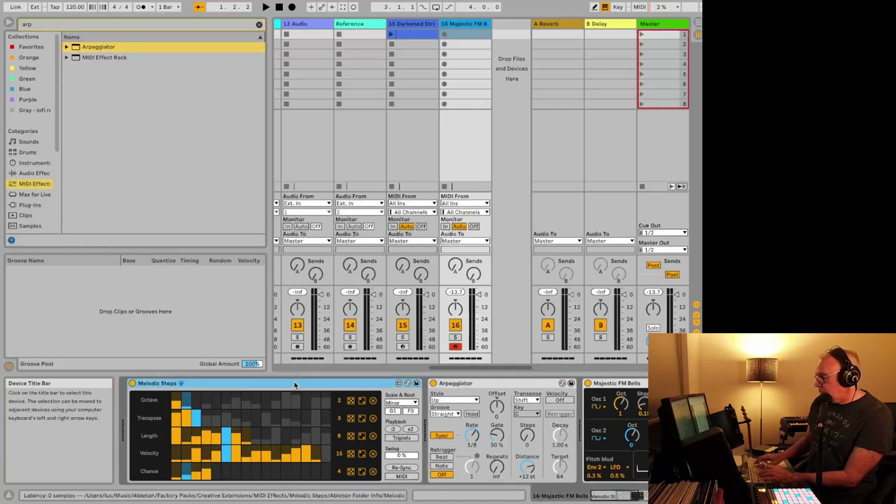
key(Delete)
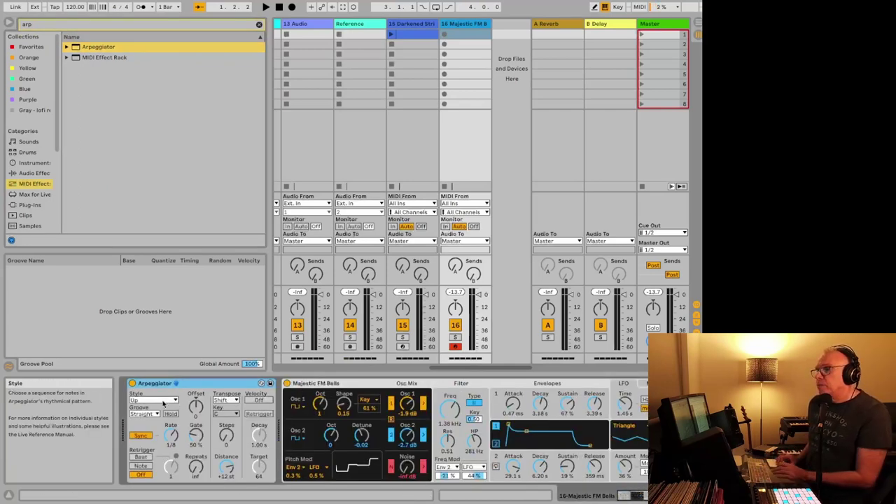
Set the Arpeggiator's transposition to Minor and its style to Pinky UpDown.
click(225, 413)
click(228, 387)
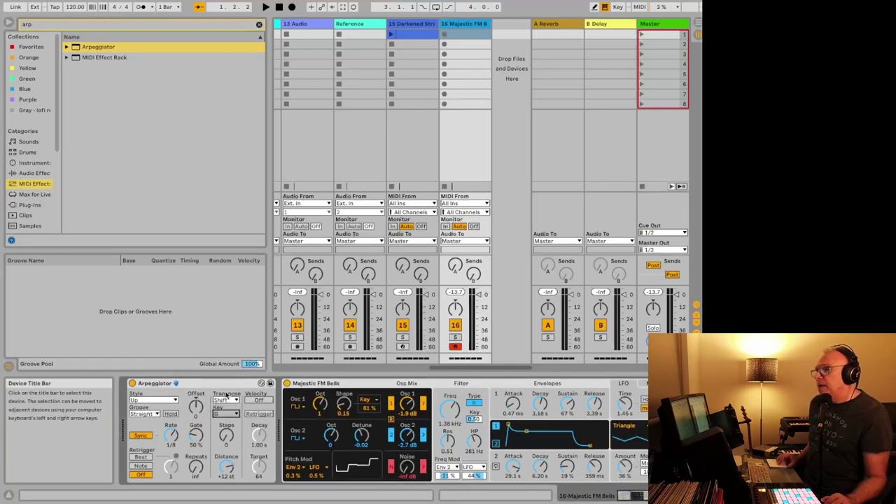
click(225, 399)
click(222, 425)
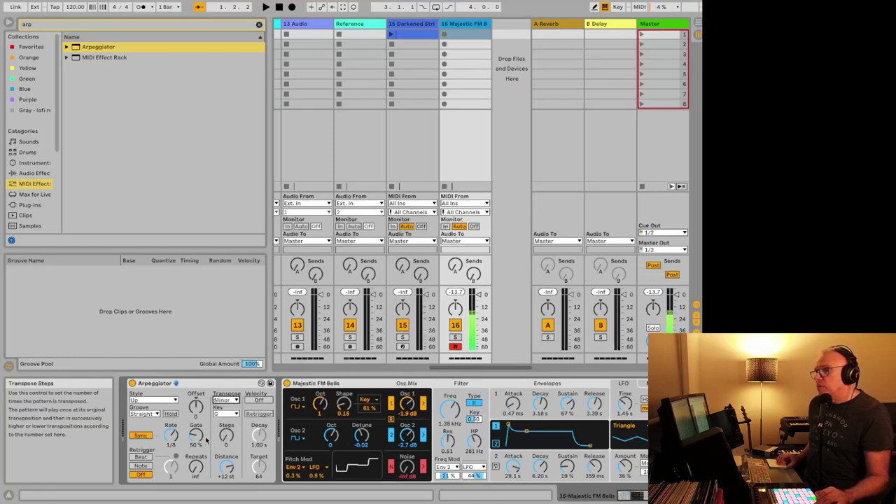
click(144, 401)
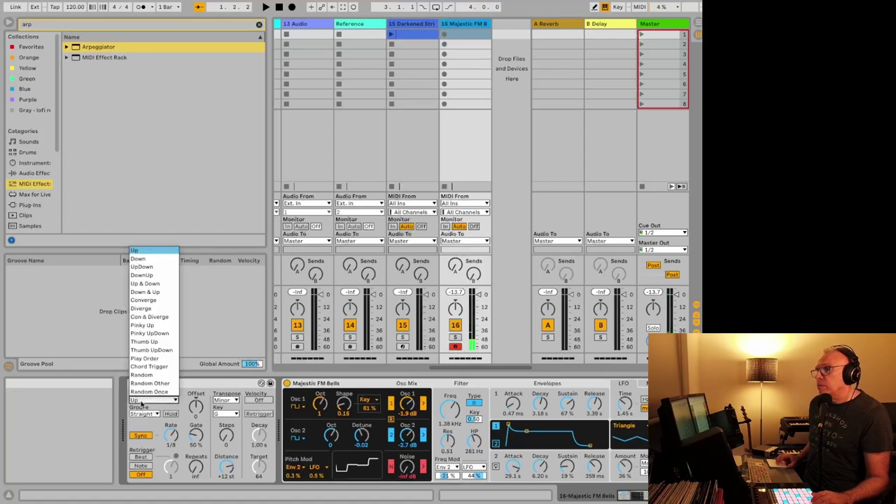
click(140, 403)
click(141, 400)
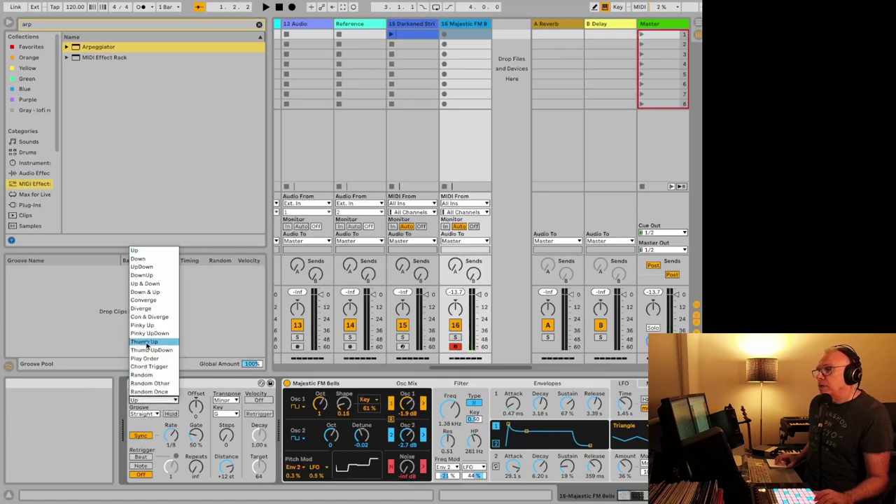
click(147, 333)
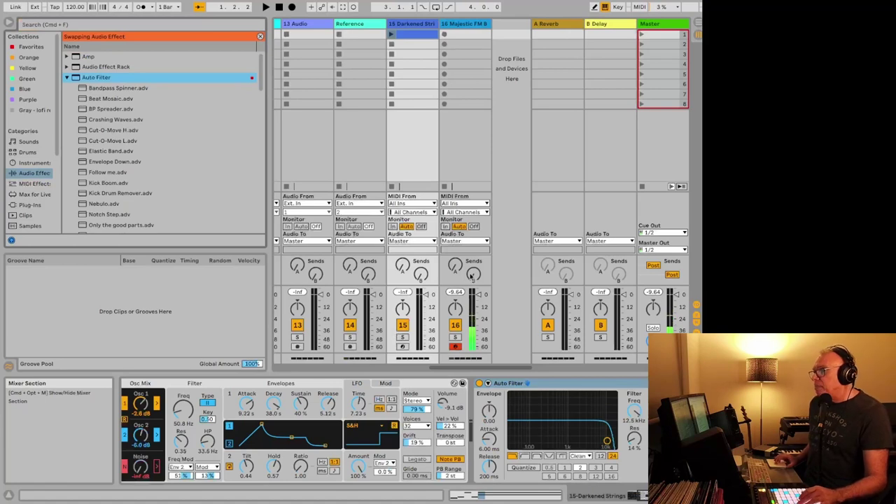
Record a G3 and Bb3 clip on the armed Darkened Strings track, ending its loop at 4.3.1.
click(402, 347)
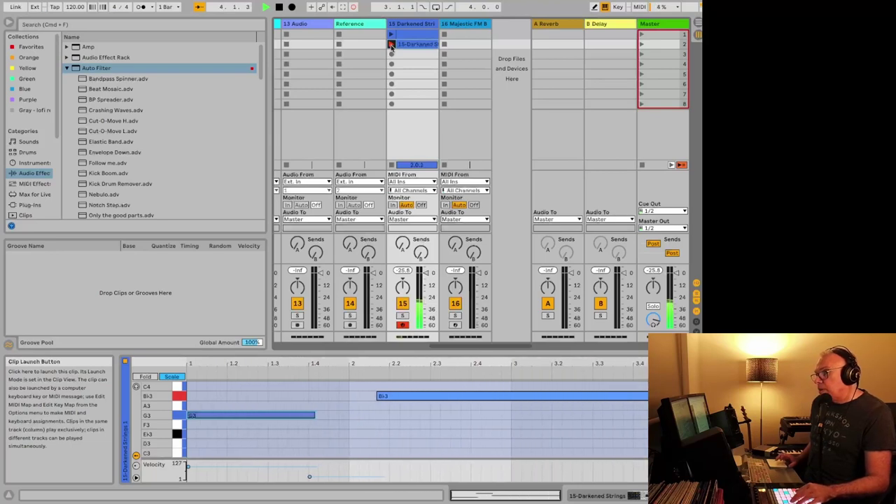
click(391, 44)
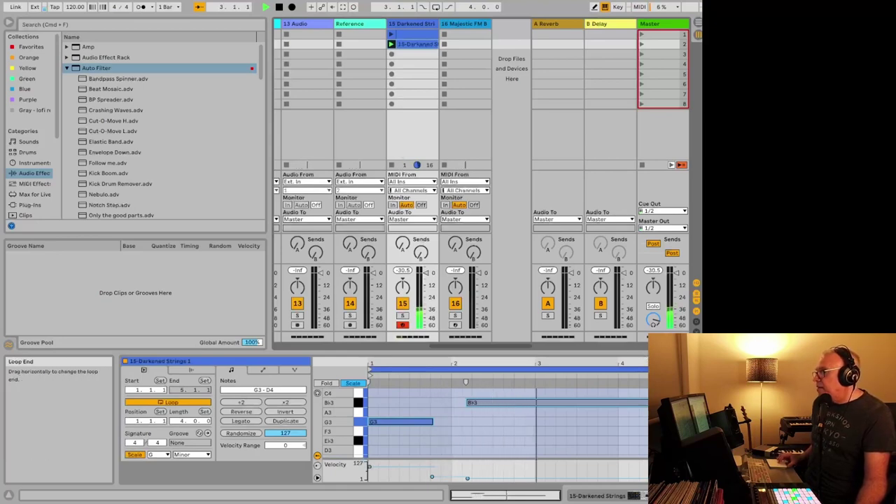
drag(184, 390, 183, 399)
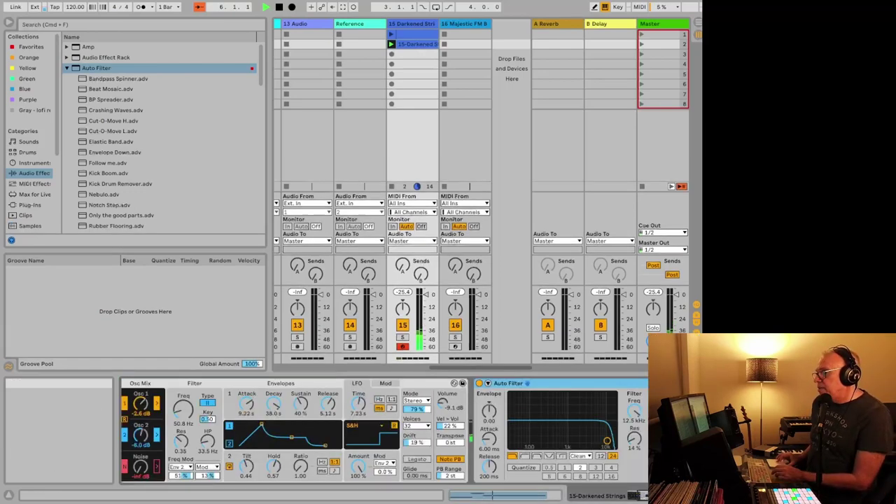
Replay the strings loop while switching between the Auto Filter device chain and the clip's notes.
key(shift+Tab)
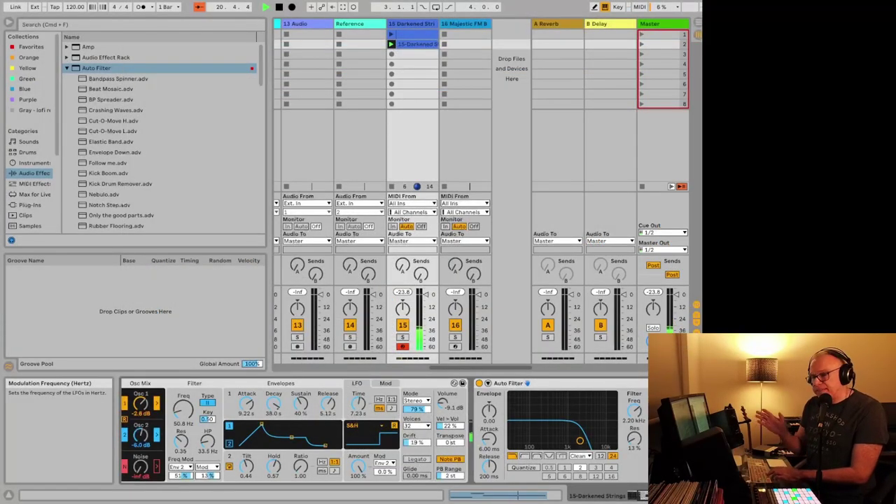
key(space)
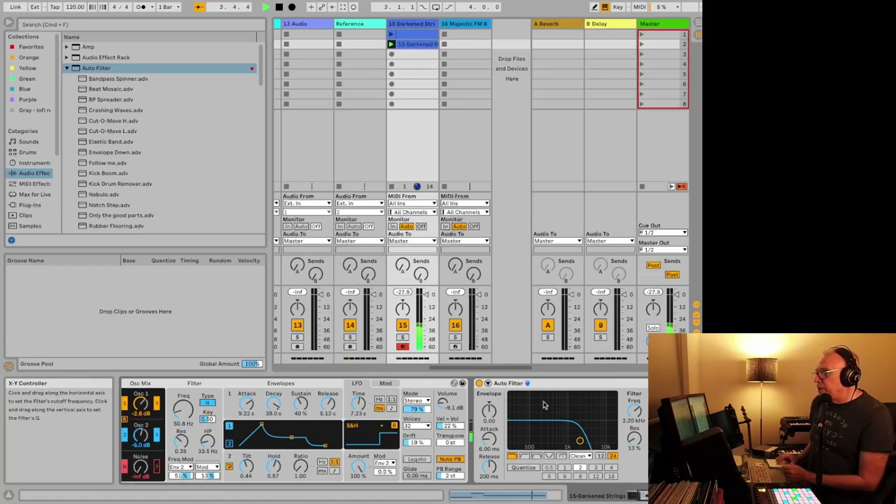
key(shift+Tab)
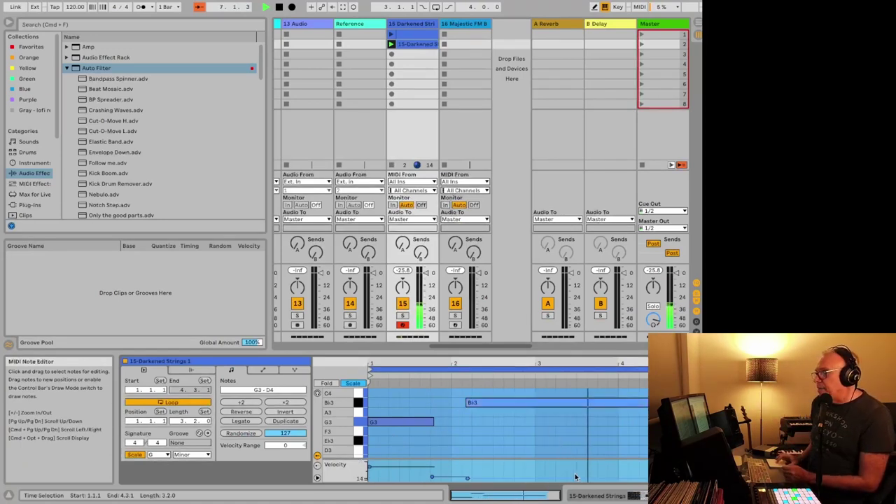
key(shift+Tab)
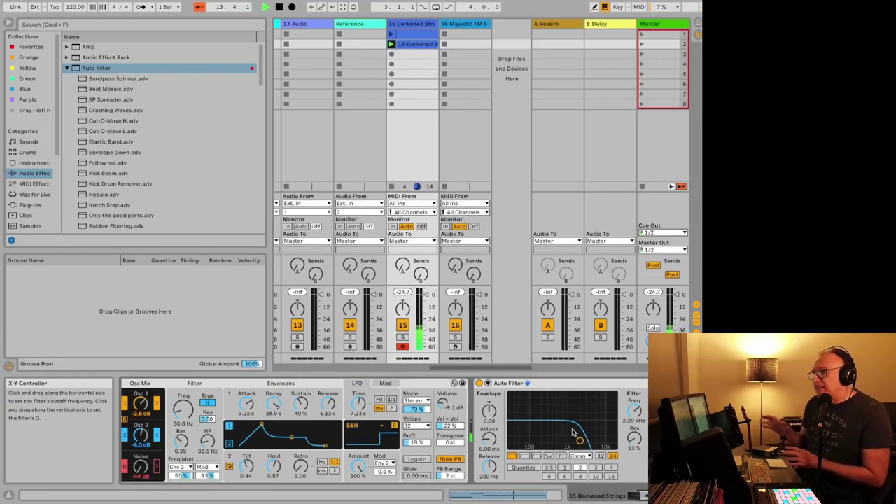
Search the browser for 'lfo' and add the LFO device to the track.
click(106, 27)
text(lfo)
double_click(87, 68)
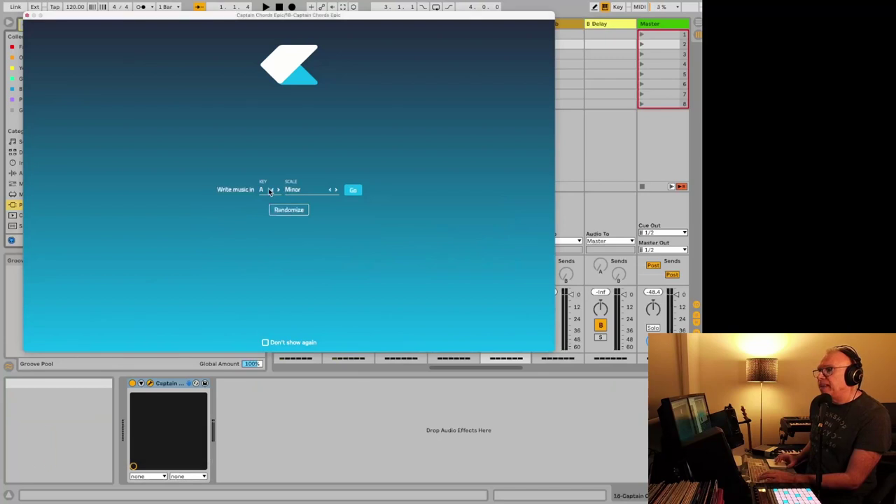
Set the Captain Chords project key to G Minor and open the chord editor.
click(263, 189)
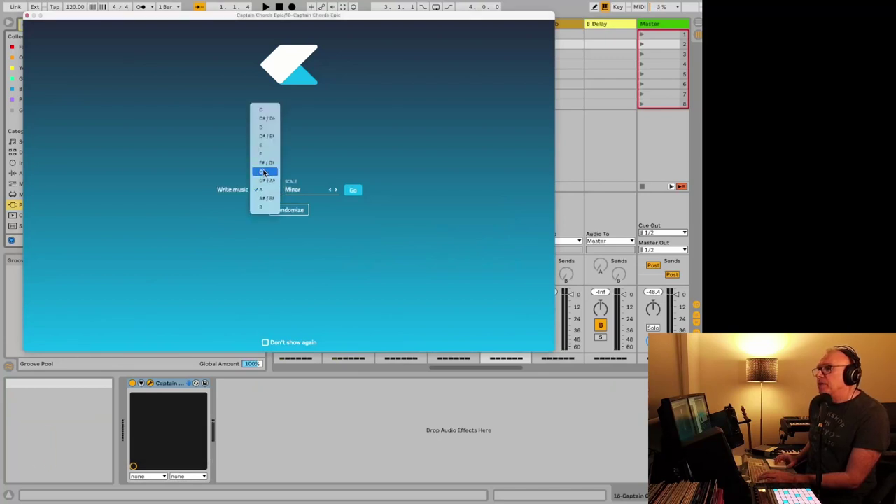
click(264, 172)
click(351, 190)
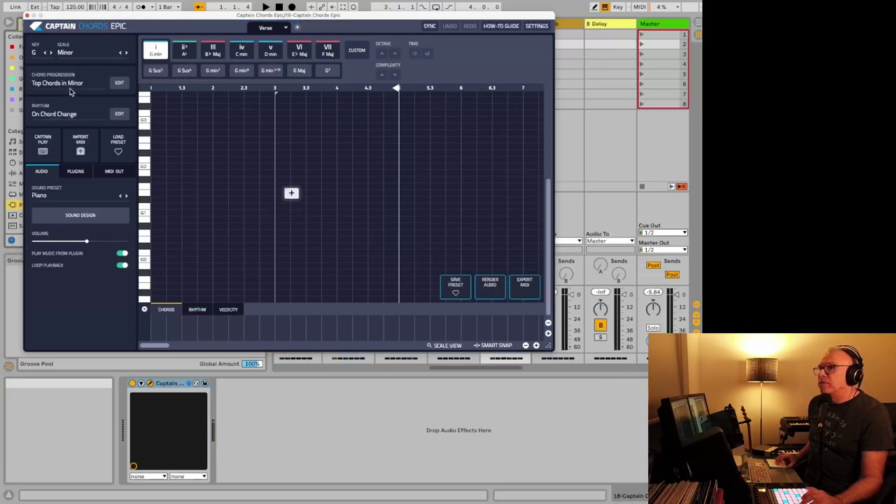
Load and audition the Rock Classic in Major bII-IVdom7-I progression, then export it to track 18.
click(119, 82)
click(287, 64)
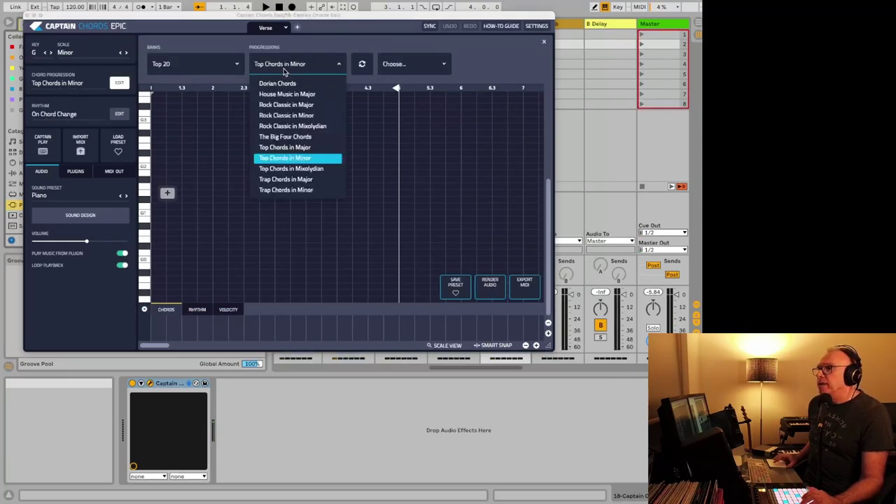
click(284, 109)
click(441, 142)
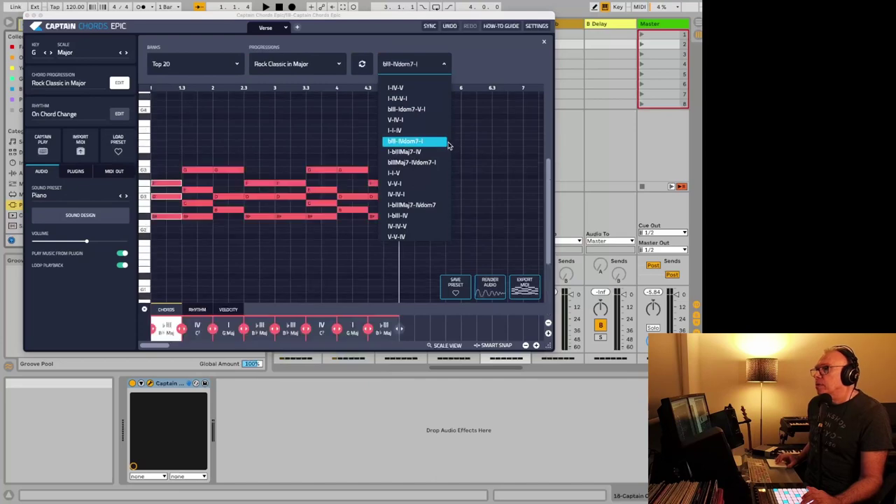
key(space)
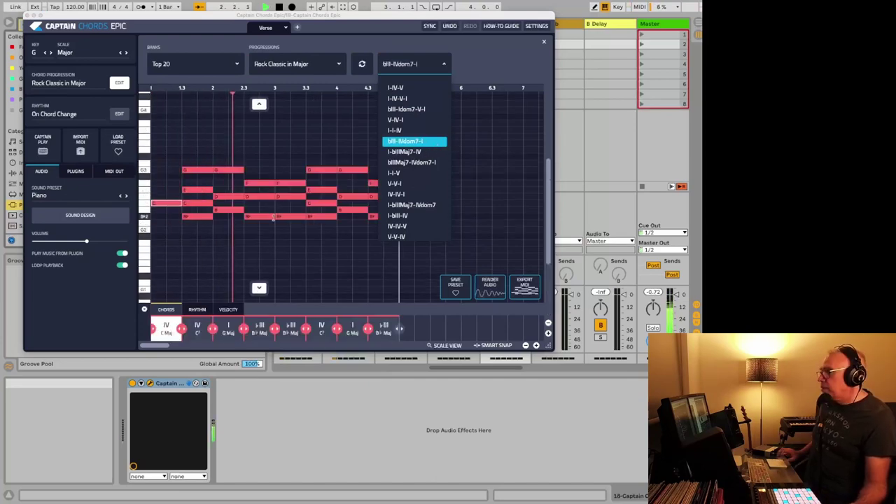
key(space)
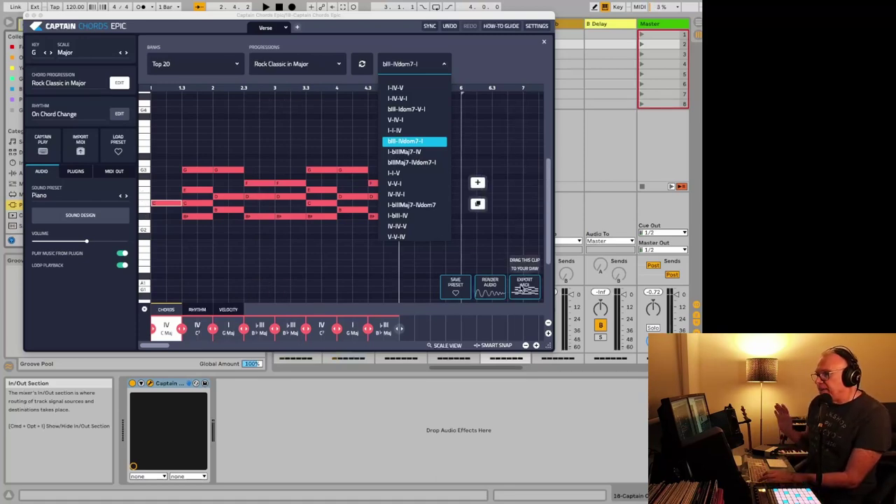
drag(524, 287, 493, 133)
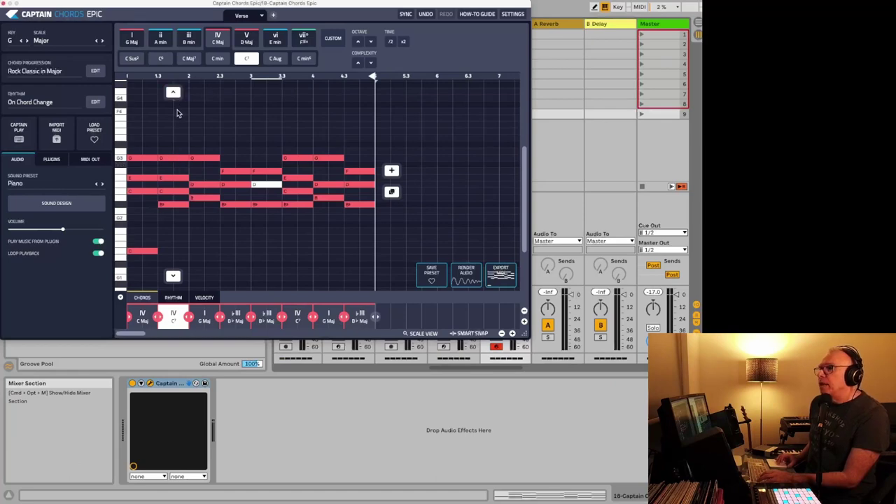
Raise the C⁷ chord's complexity four steps in Captain Chords Epic and play to hear it.
click(359, 65)
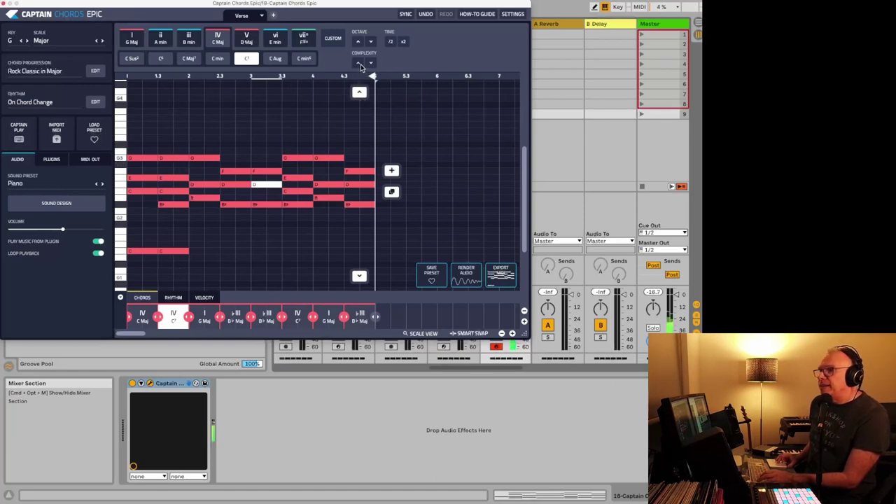
click(360, 64)
click(360, 64)
click(360, 63)
key(space)
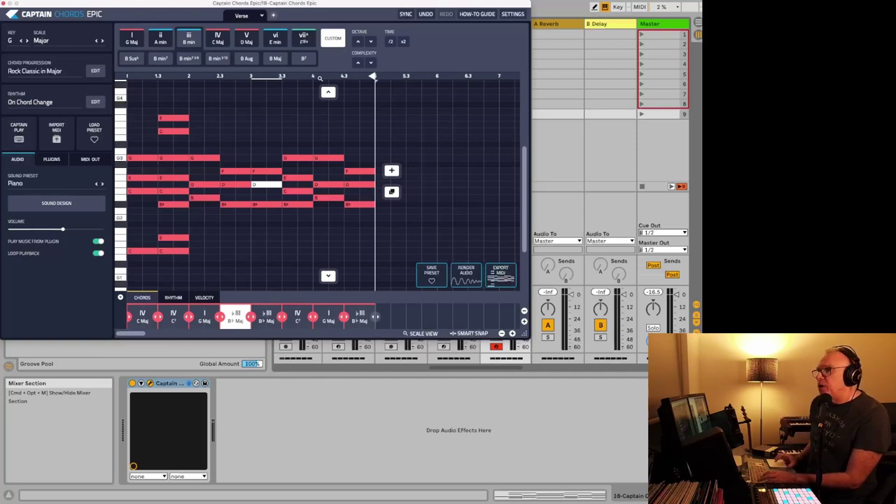
Raise the B♭ Maj chord's complexity four times so it carries extra notes.
click(356, 65)
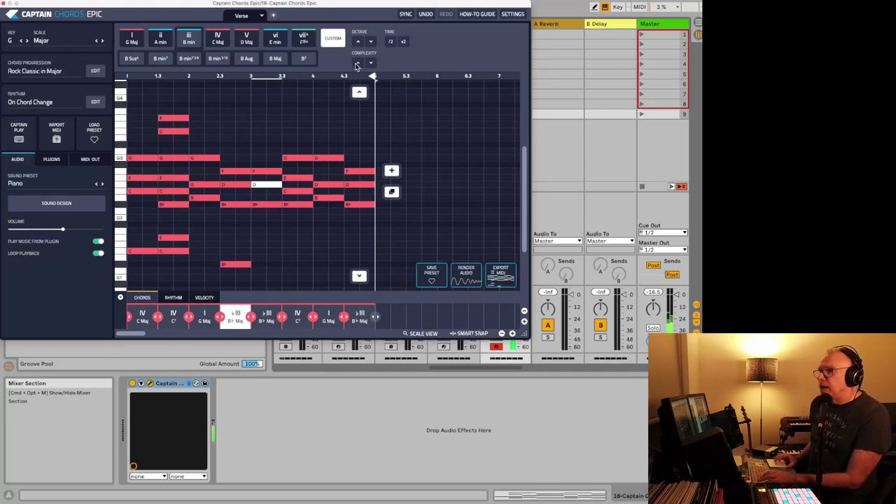
click(356, 65)
click(357, 64)
click(357, 64)
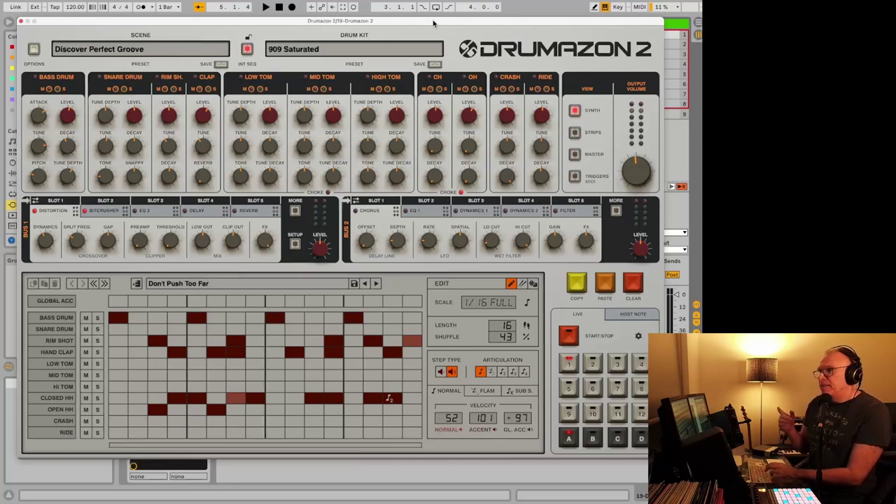
Play and switch Drumazon 2 to the 80s Action Movie kit, then add a bass drum step.
key(space)
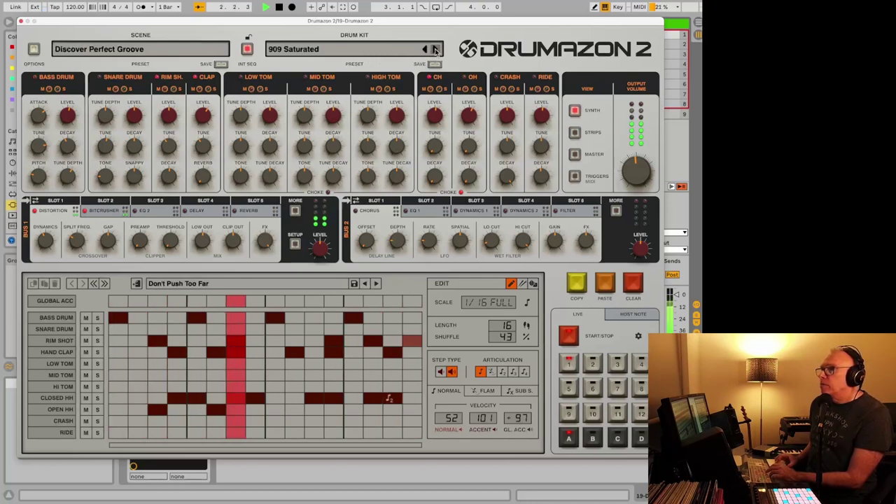
click(434, 49)
click(435, 49)
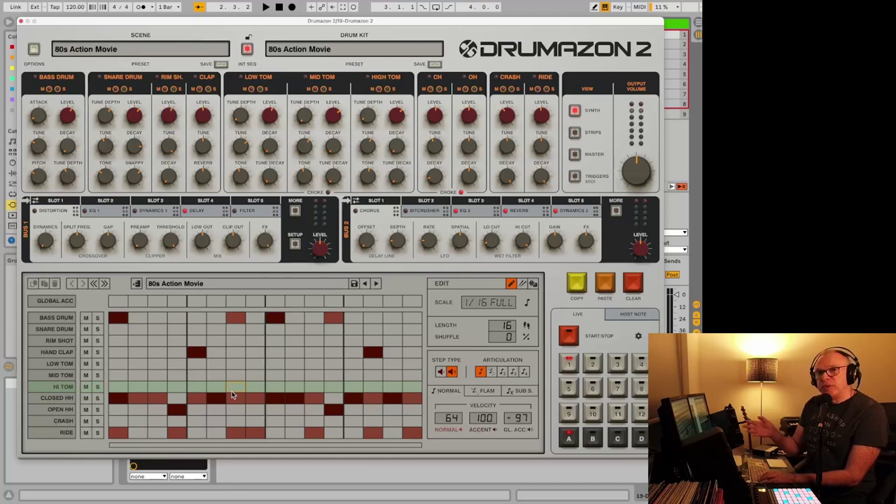
click(194, 319)
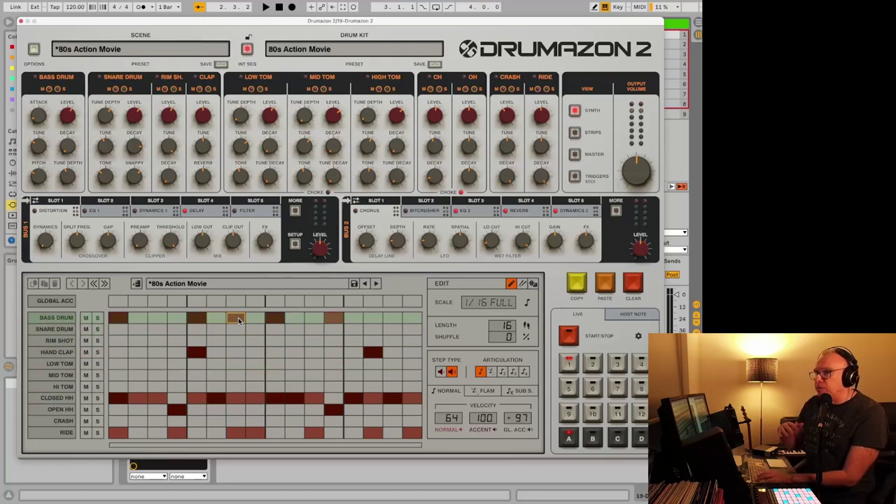
click(509, 44)
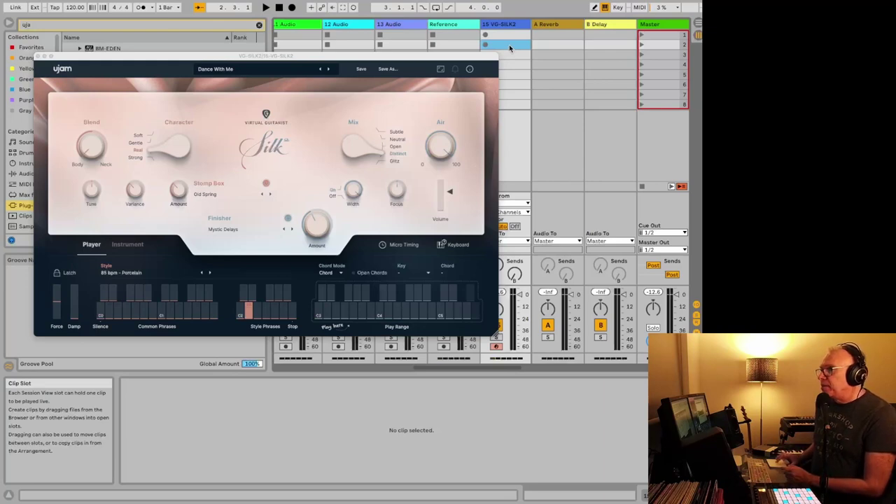
Create a VG-SILK2 clip with one legato C4 note spanning the clip, and launch it.
double_click(509, 45)
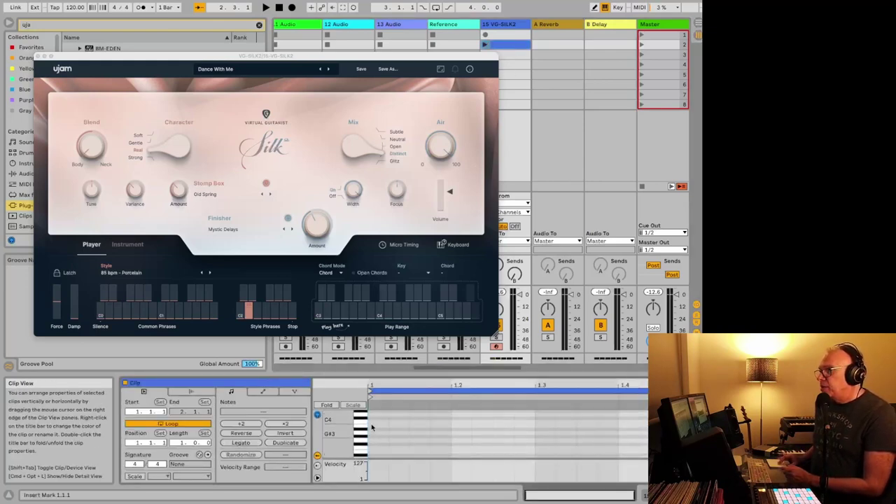
double_click(384, 425)
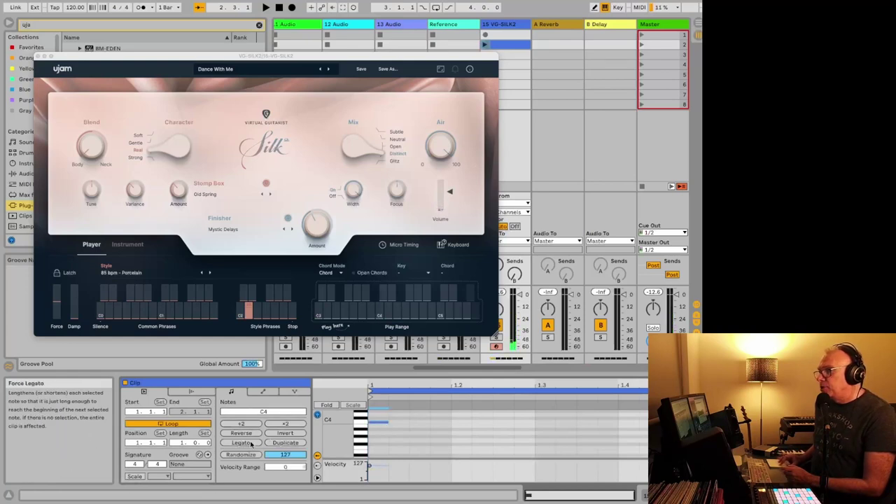
click(242, 443)
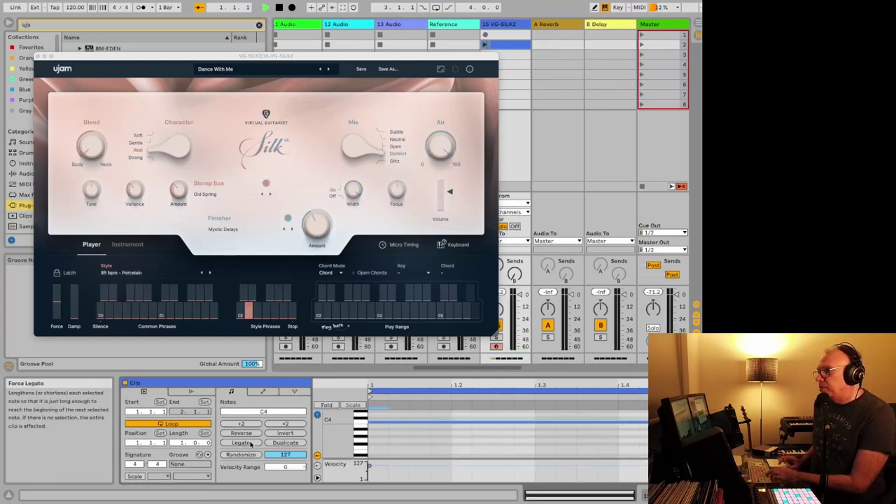
click(484, 44)
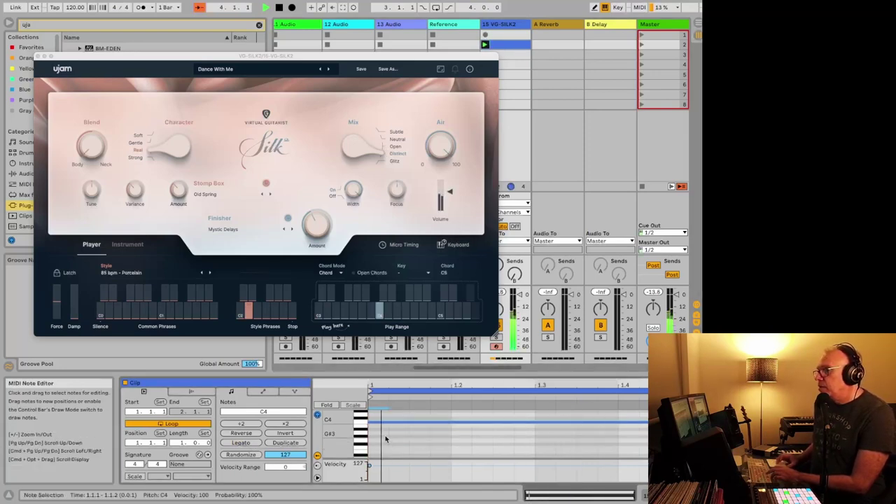
Add an A#1 note at the clip start and lower it to F#1, auditioning the result.
scroll(382, 457, down, 3)
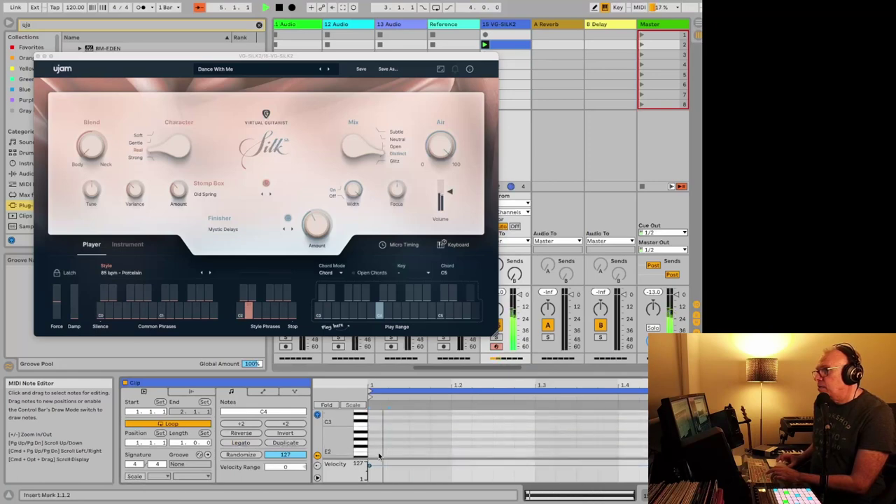
scroll(378, 457, down, 2)
double_click(374, 446)
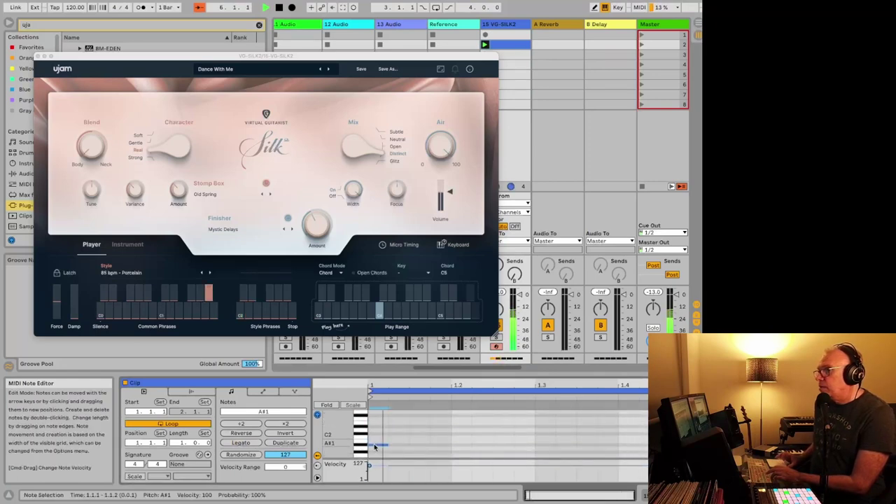
key(Down)
key(Down)
key(space)
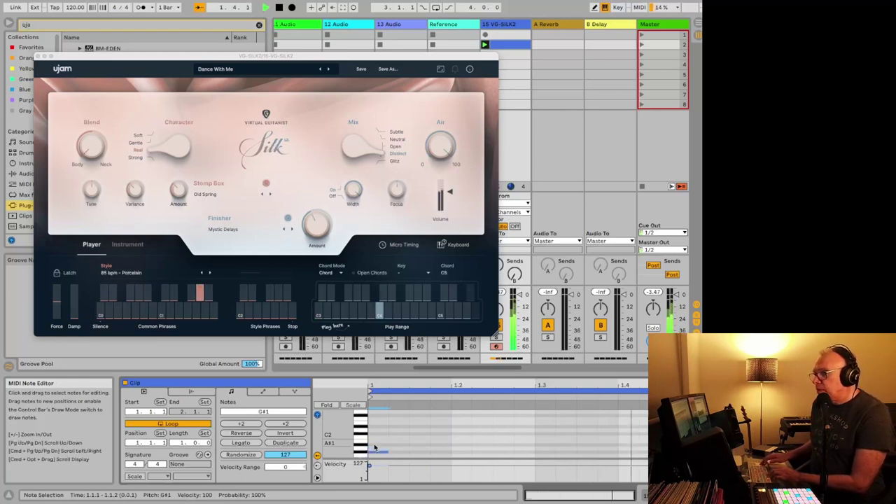
key(space)
key(Down)
key(Down)
key(space)
Stop playback and drag the 85 bpm Porcelain phrase into the session as a MIDI clip.
scroll(374, 446, up, 2)
scroll(374, 446, down, 1)
key(space)
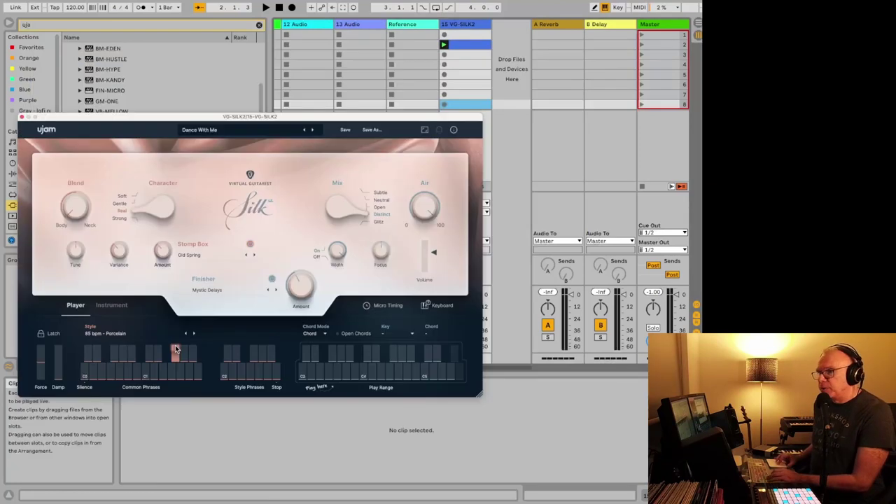
drag(175, 354, 514, 60)
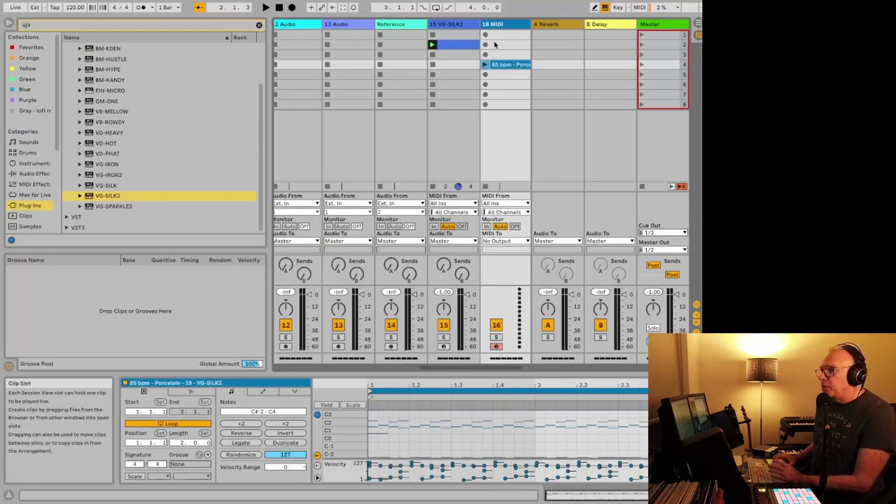
click(409, 427)
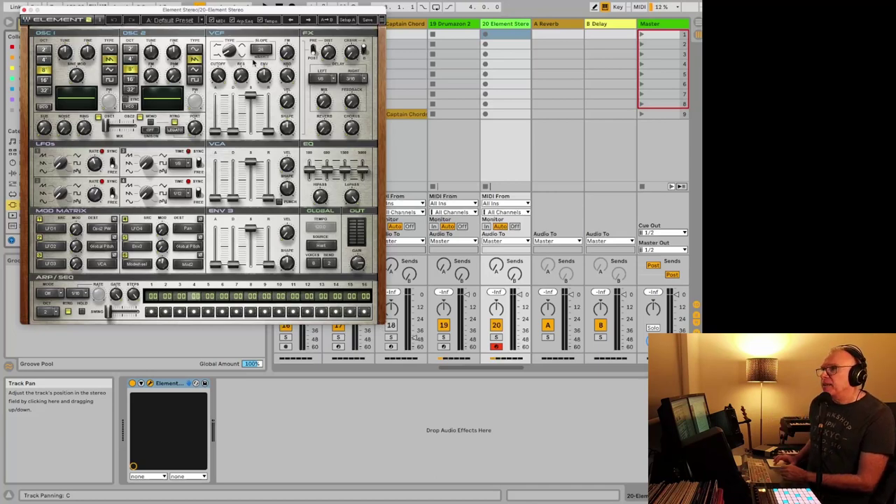
Load Element's Factory Presets > Sequences E2 > A: Bourree preset.
click(171, 20)
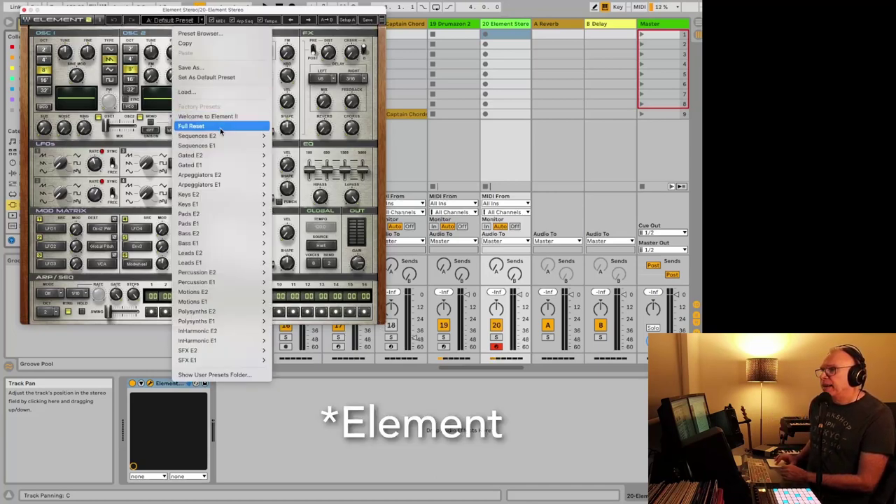
mouse_move(223, 136)
click(285, 149)
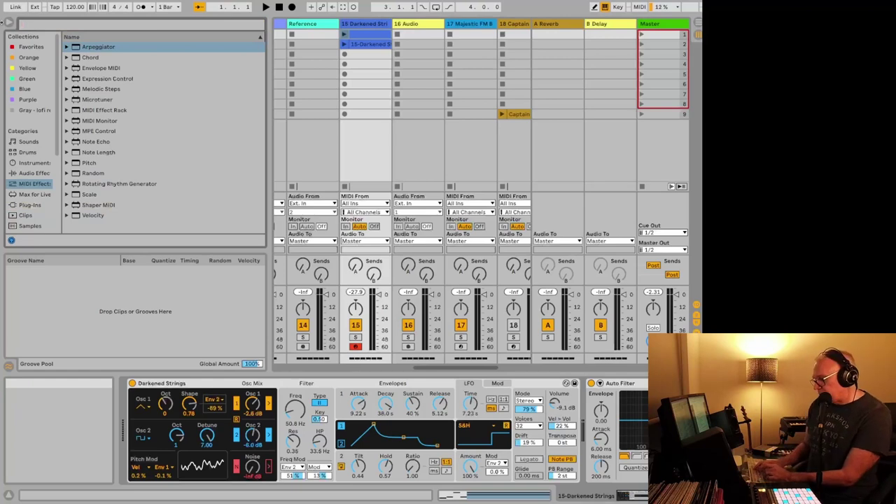
Search 'chor' and add the Chord MIDI effect to the Darkened Strings track.
text(chor)
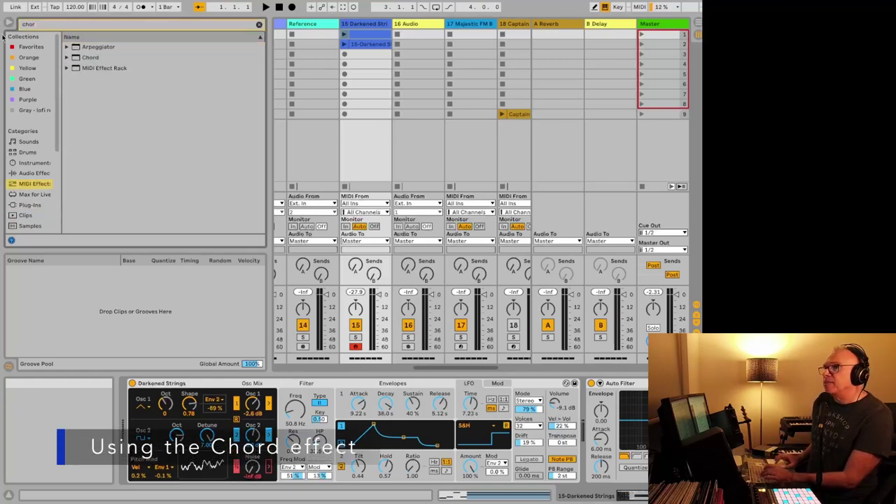
double_click(90, 57)
click(625, 495)
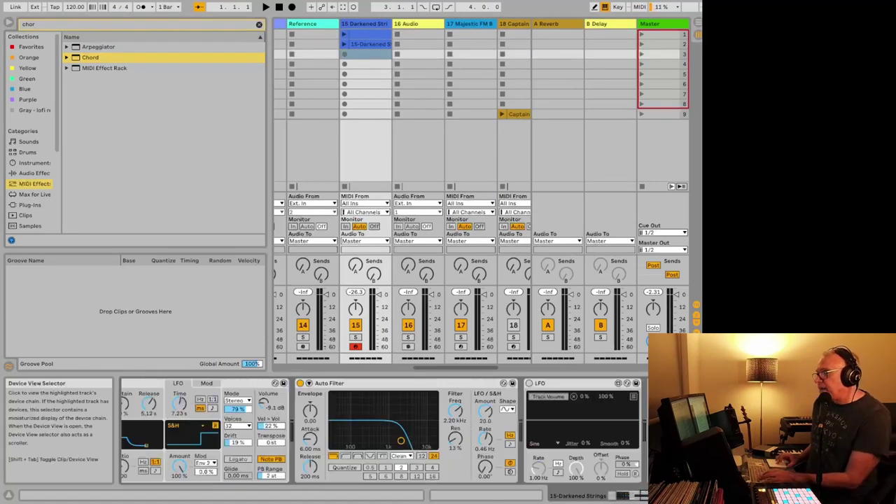
Create a clip in the third slot with one sustained G3 note, launch it, and show devices.
double_click(360, 54)
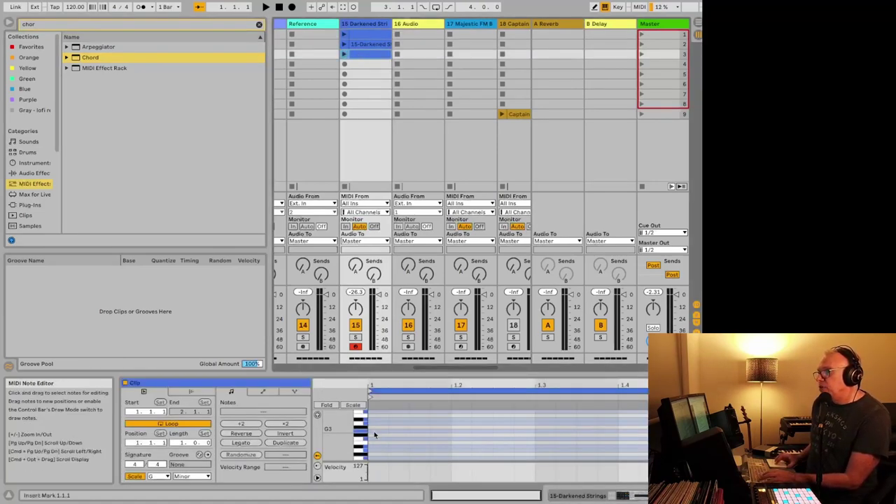
double_click(374, 433)
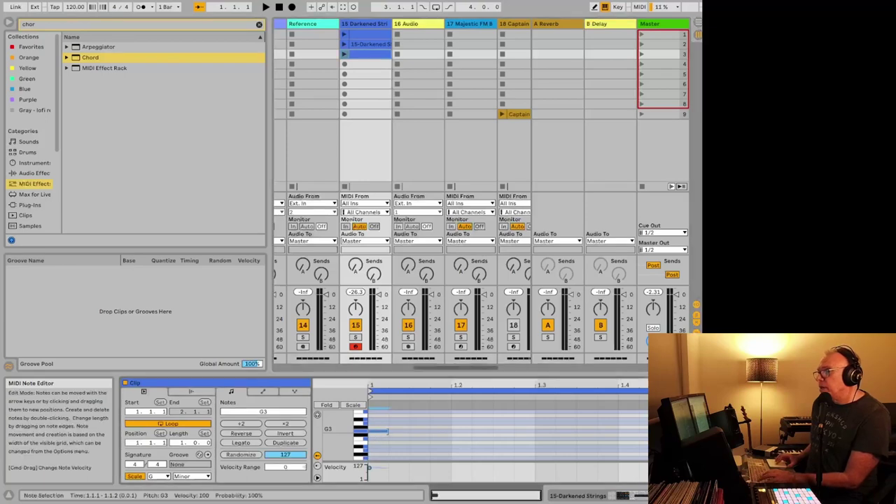
click(241, 443)
click(344, 55)
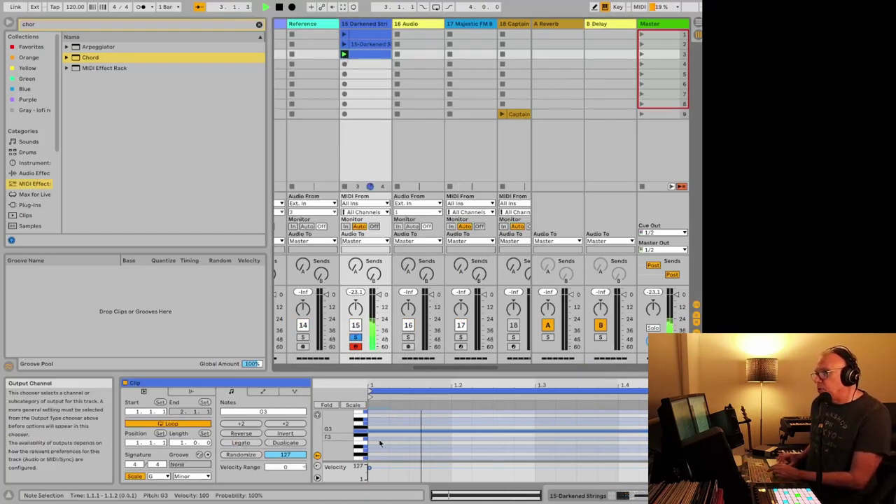
key(shift+Tab)
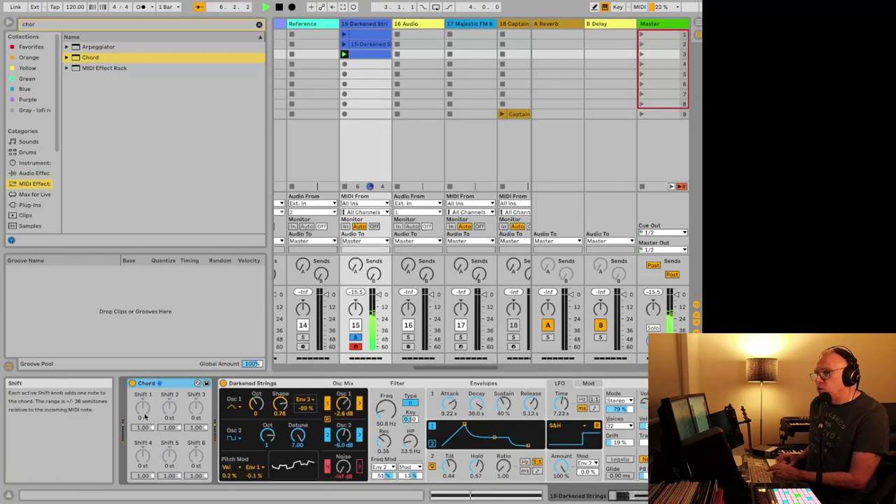
Adjust the Chord's first shift, then play the set and check the Darkened Strings clip and devices.
drag(146, 416, 145, 422)
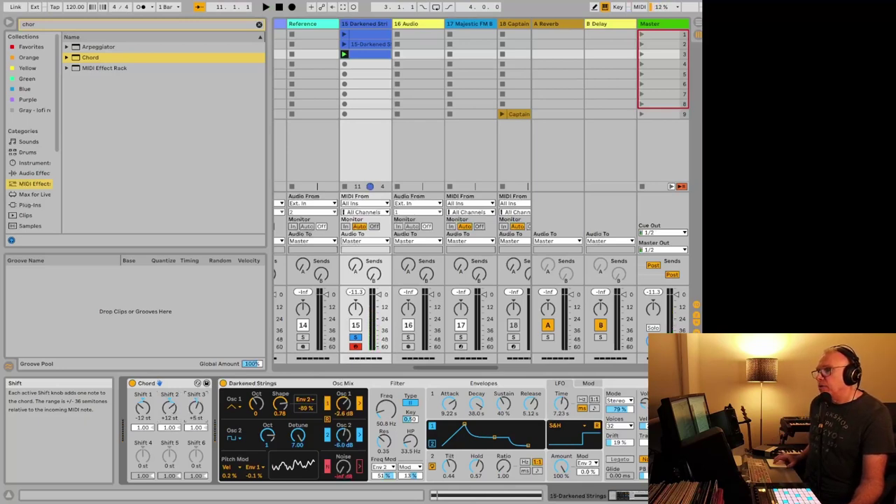
key(space)
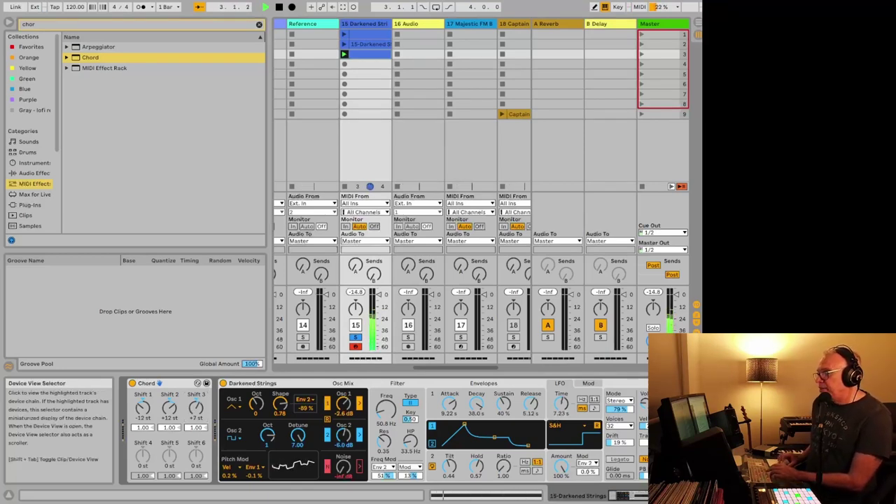
click(490, 495)
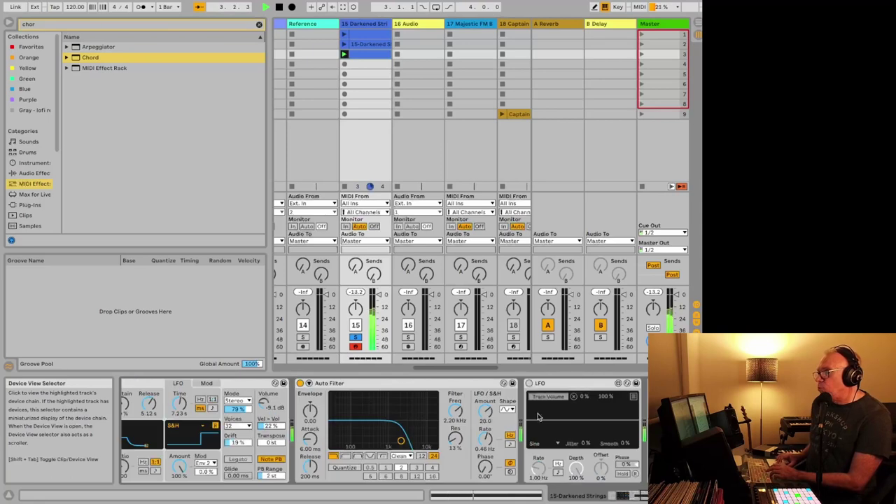
double_click(357, 54)
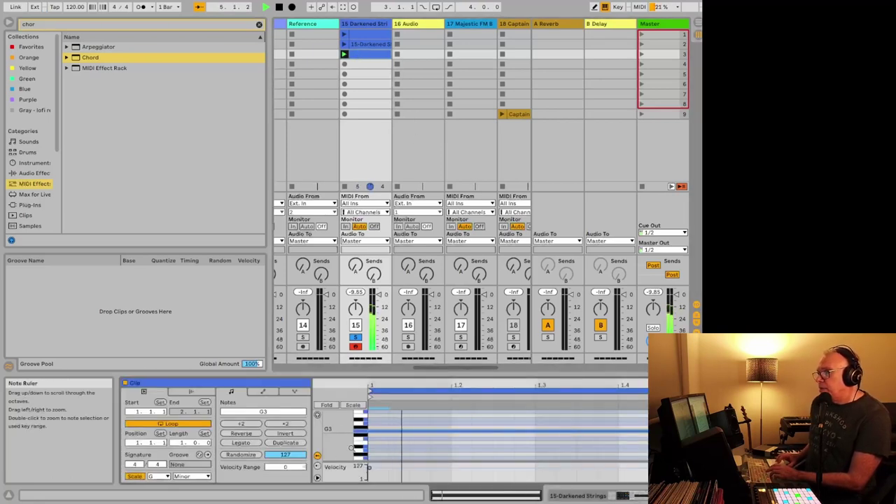
click(602, 495)
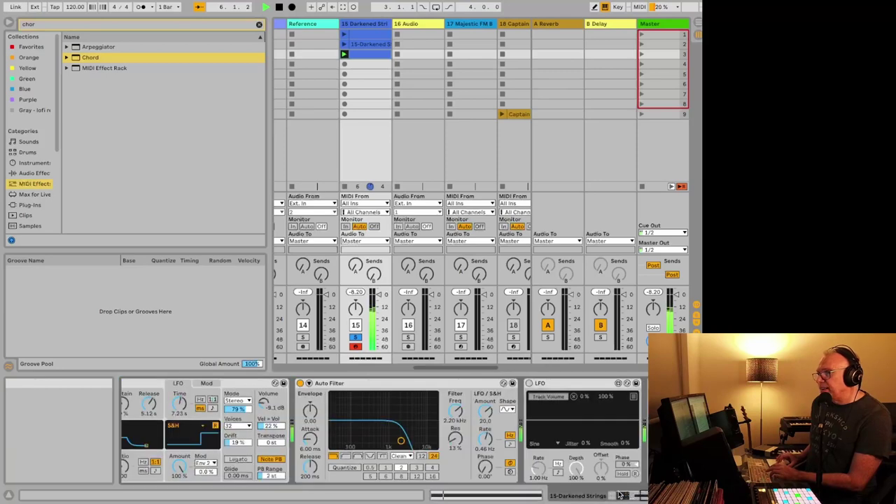
scroll(293, 417, left, 5)
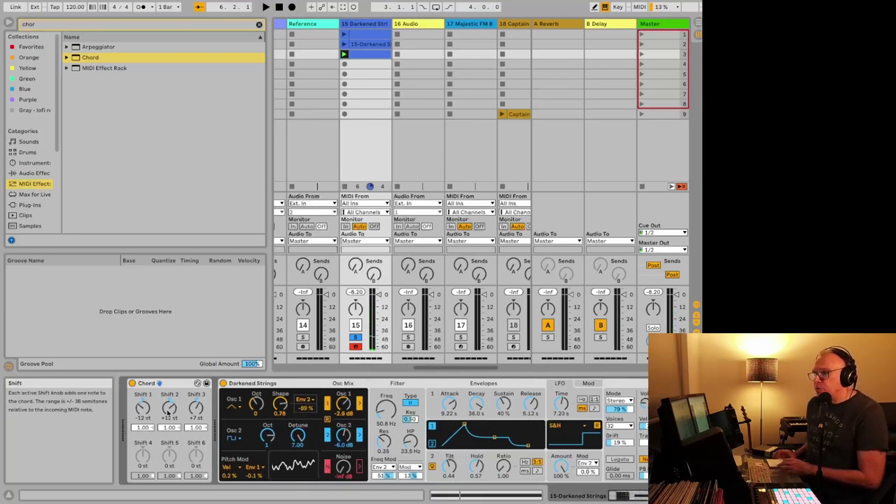
Load the Fifth Chord preset onto the Chord device and play to hear it.
click(68, 57)
drag(101, 112, 178, 393)
key(space)
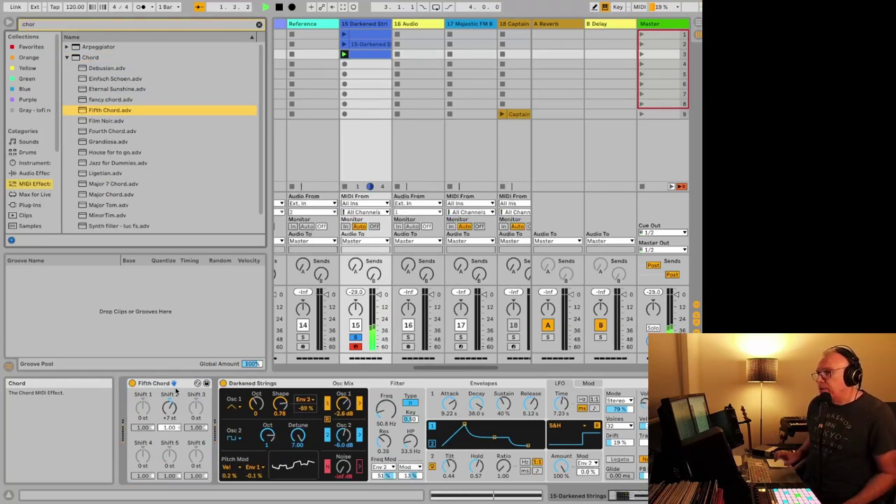
Switch the Chord device to the House for to go preset, then stop playback.
click(105, 152)
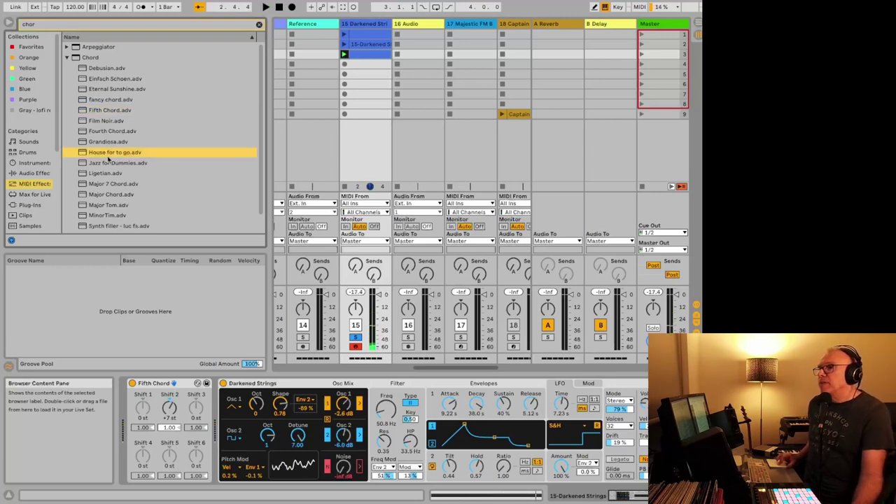
key(Return)
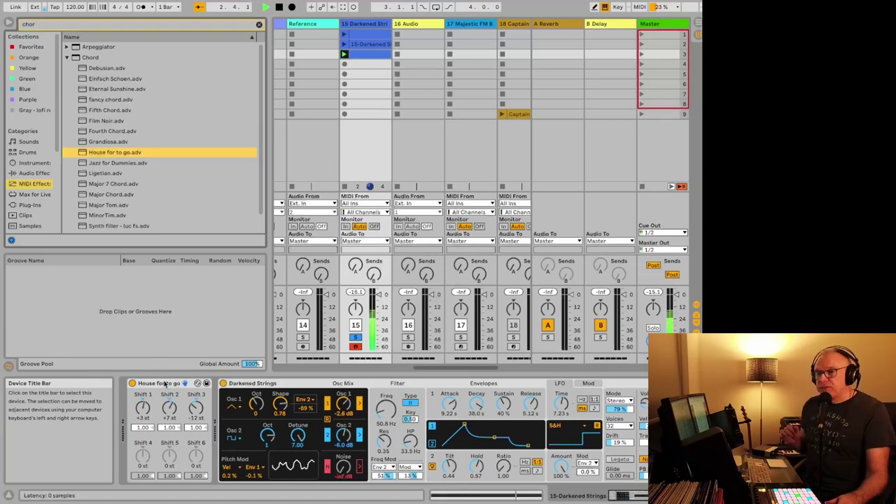
key(space)
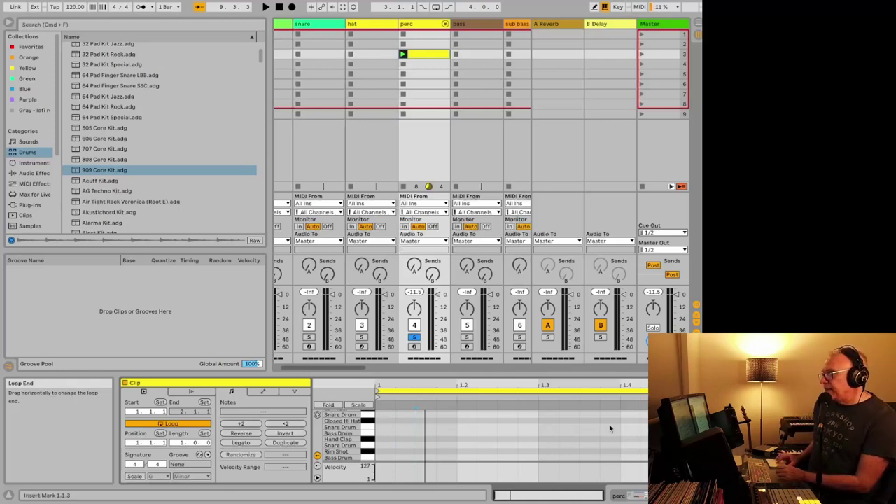
Draw bass drum hits on beats one to four and snare hits on beats two and four.
double_click(382, 458)
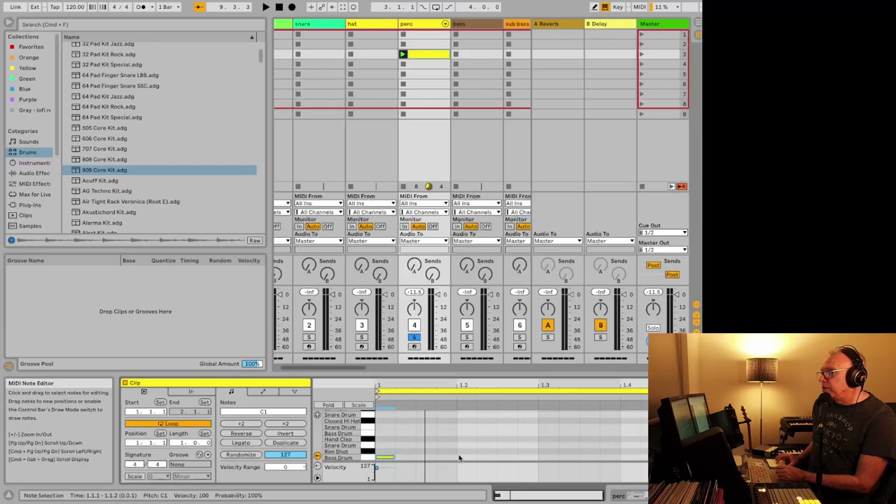
double_click(463, 457)
double_click(543, 452)
key(Down)
double_click(624, 459)
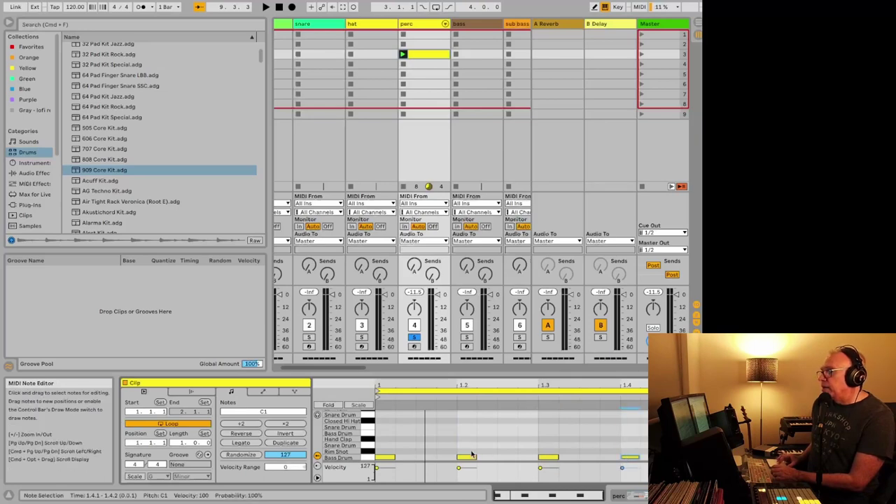
double_click(469, 446)
double_click(626, 445)
Shorten the loop to end at 1.3, add closed hi-hats at 1.1.3 and 1.2.3, and a clap on beat two.
drag(708, 391, 539, 392)
key(space)
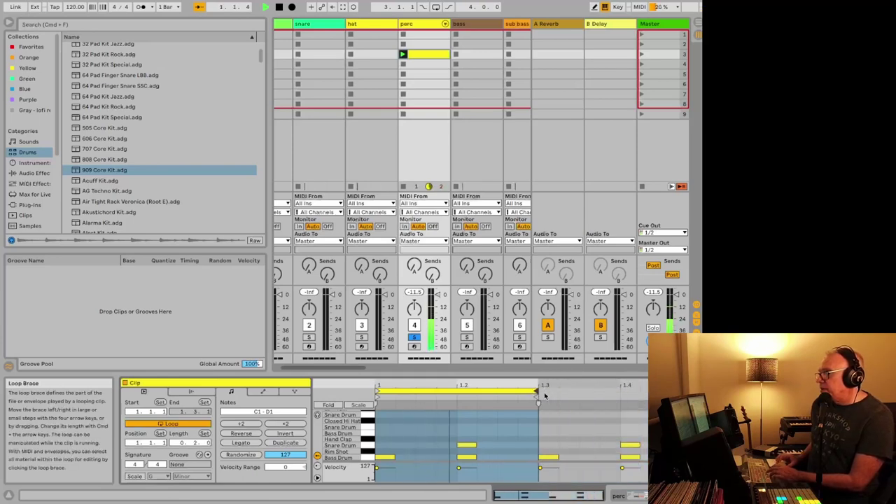
double_click(419, 421)
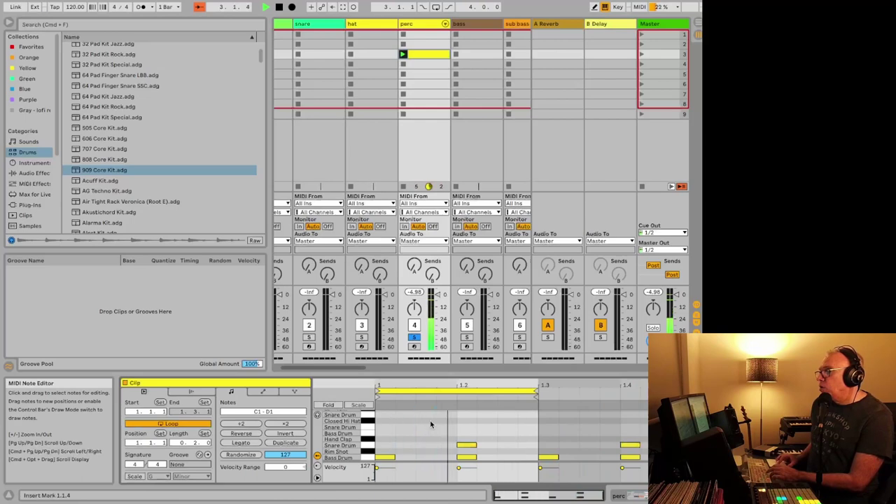
double_click(507, 421)
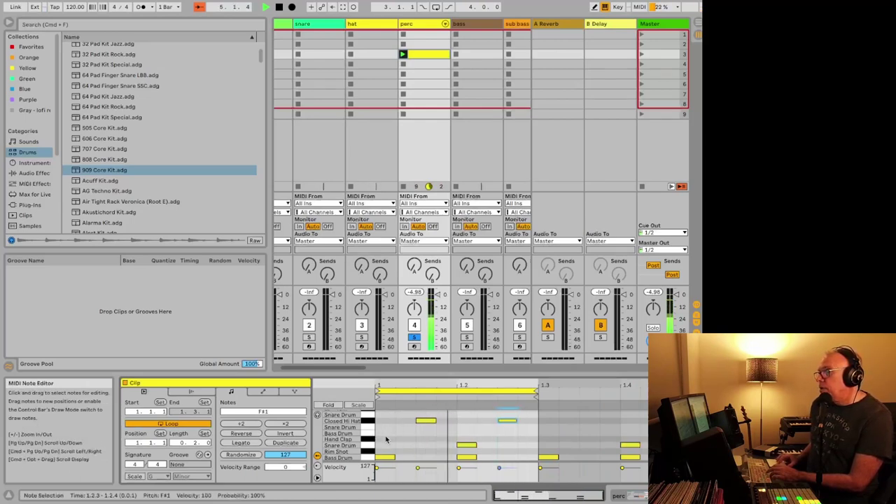
double_click(425, 439)
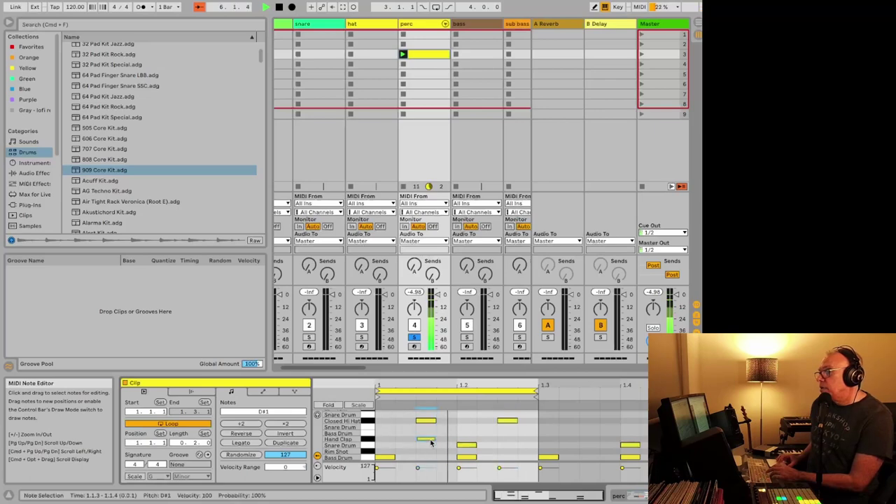
click(501, 441)
drag(427, 440, 463, 441)
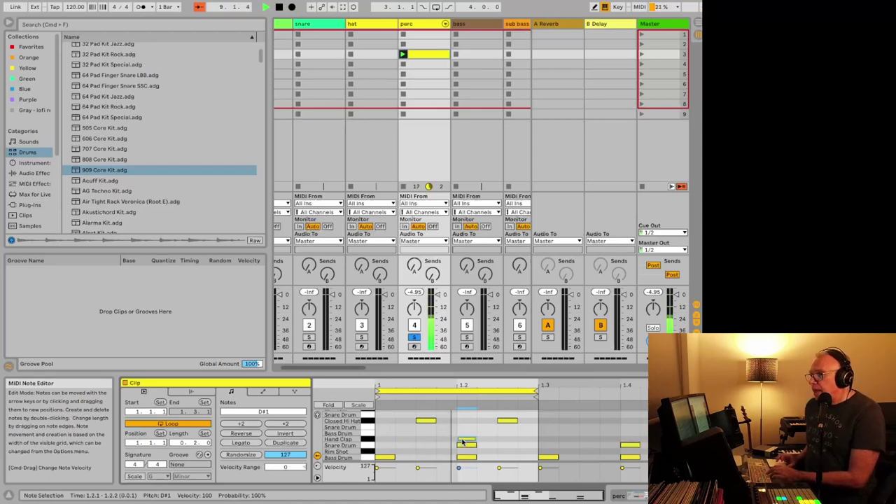
Select all perc notes and duplicate the loop so the drum pattern repeats at double length.
click(395, 418)
key(ctrl+a)
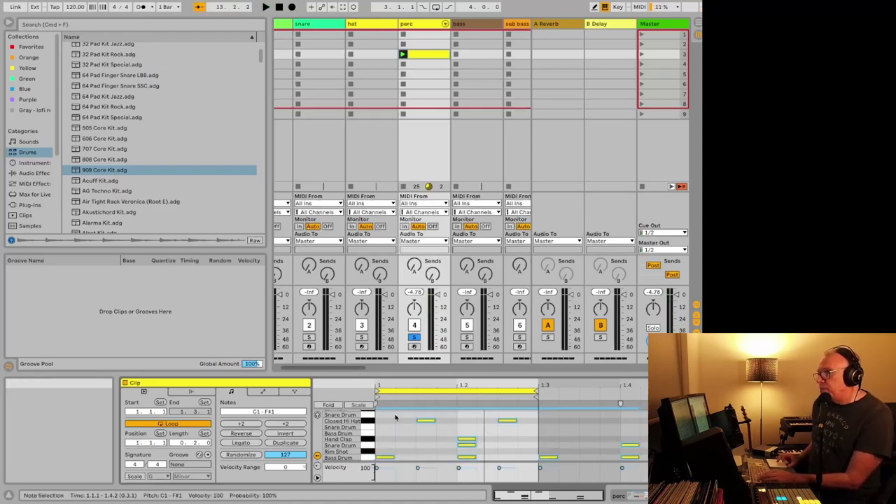
click(282, 446)
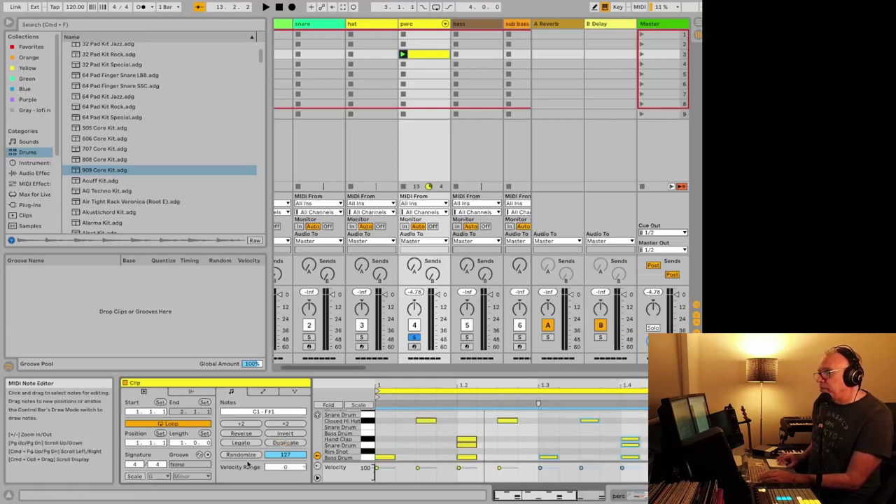
click(285, 442)
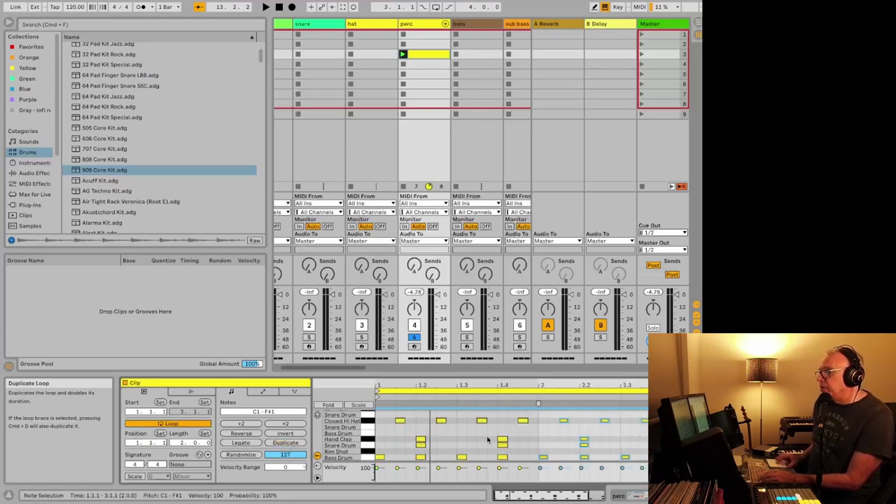
click(534, 437)
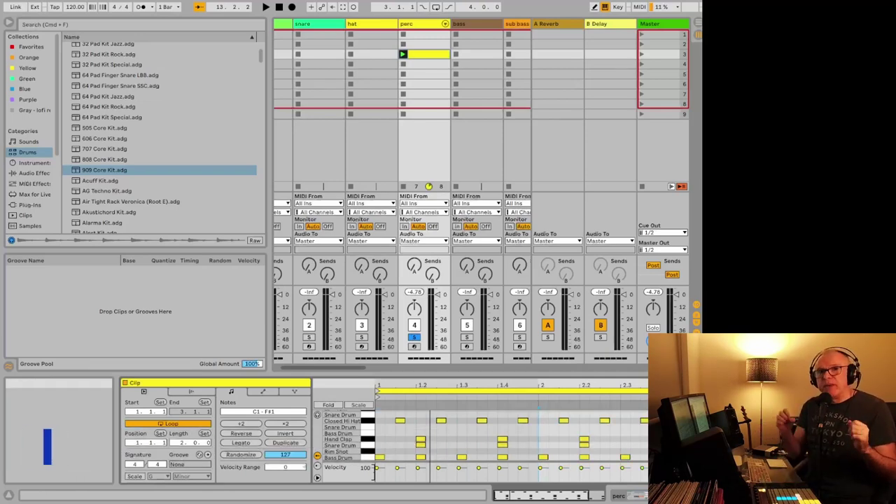
scroll(23, 208, down, 5)
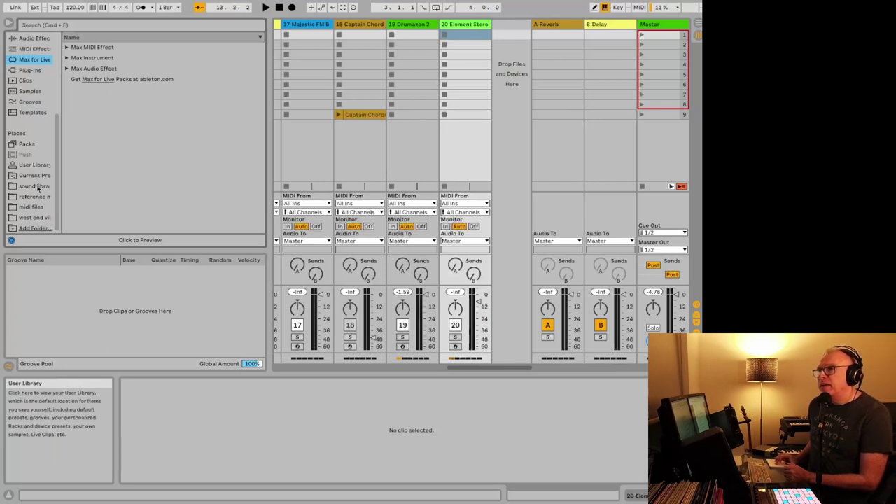
Drag 2-Drum Rack 1 from west end vibe's 3-Drum Rack into the set and launch its clip.
click(35, 218)
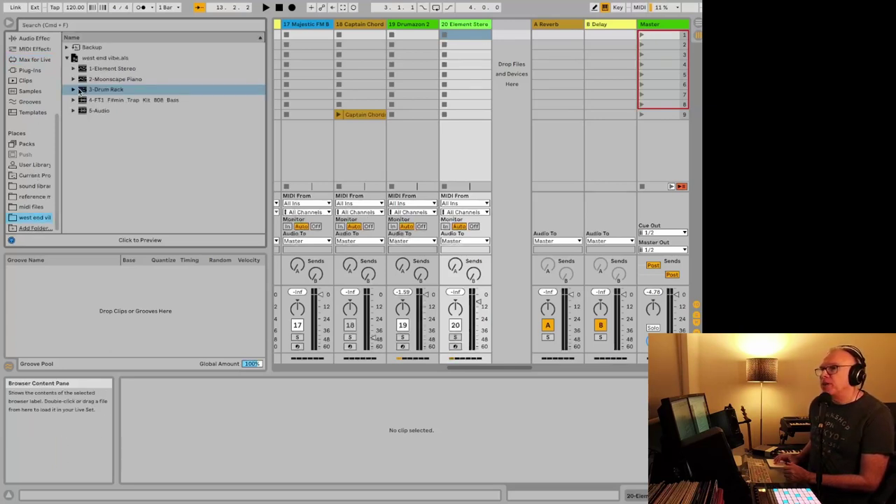
click(72, 91)
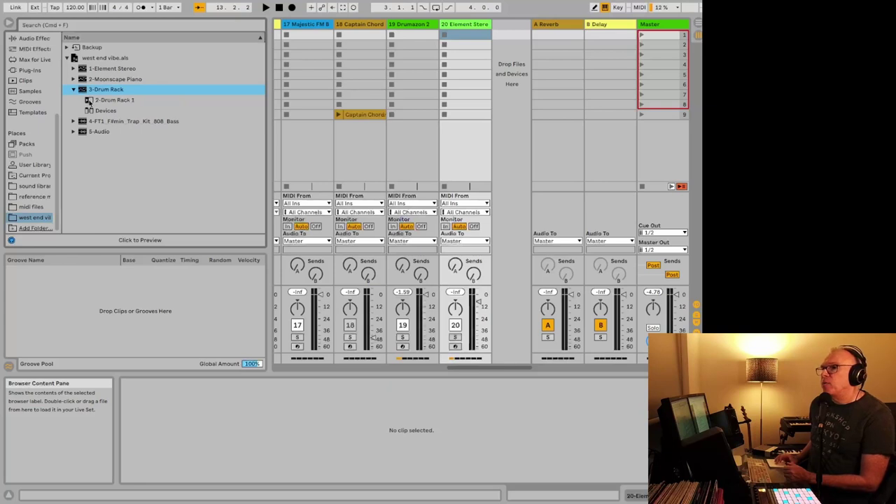
click(109, 102)
drag(110, 103, 501, 42)
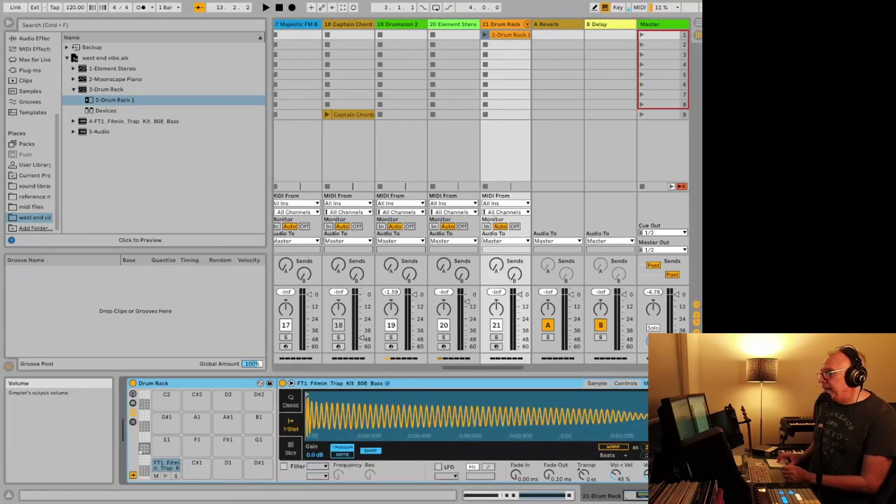
click(532, 495)
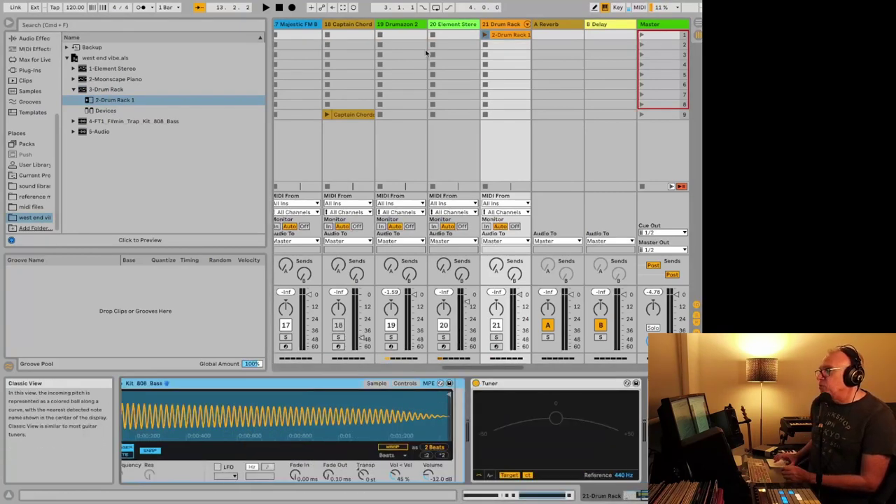
click(513, 35)
click(487, 35)
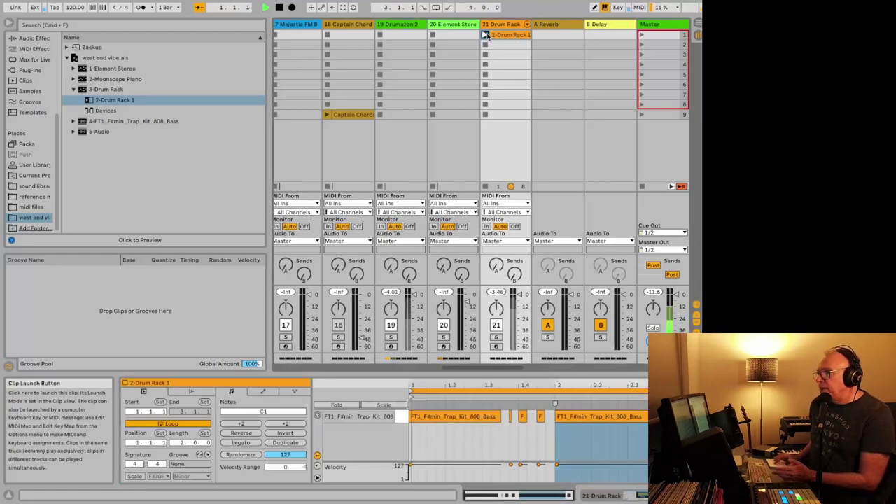